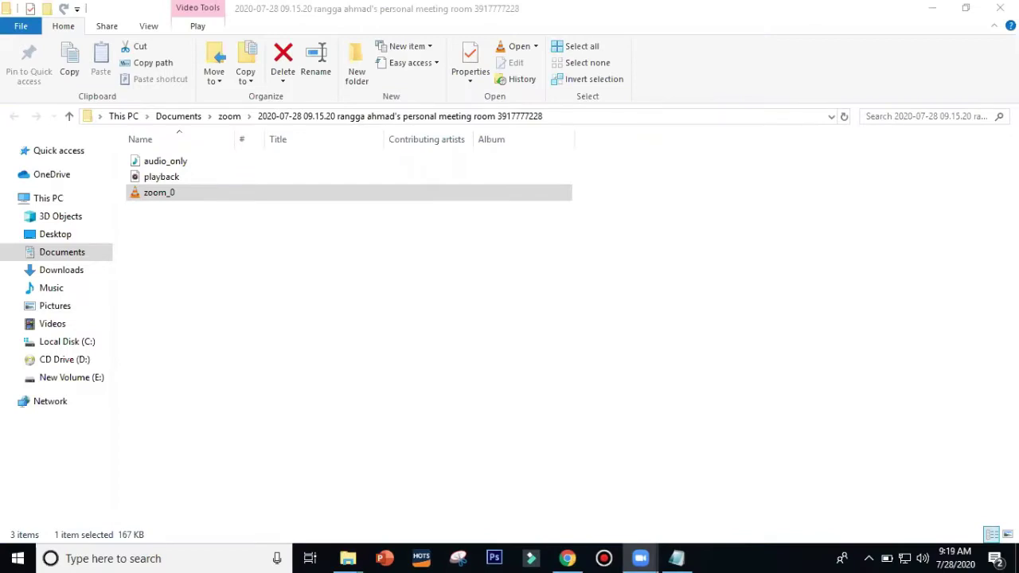
Switch to Chrome and load wix.com in a new browser tab
mouse_move(573, 557)
click(518, 491)
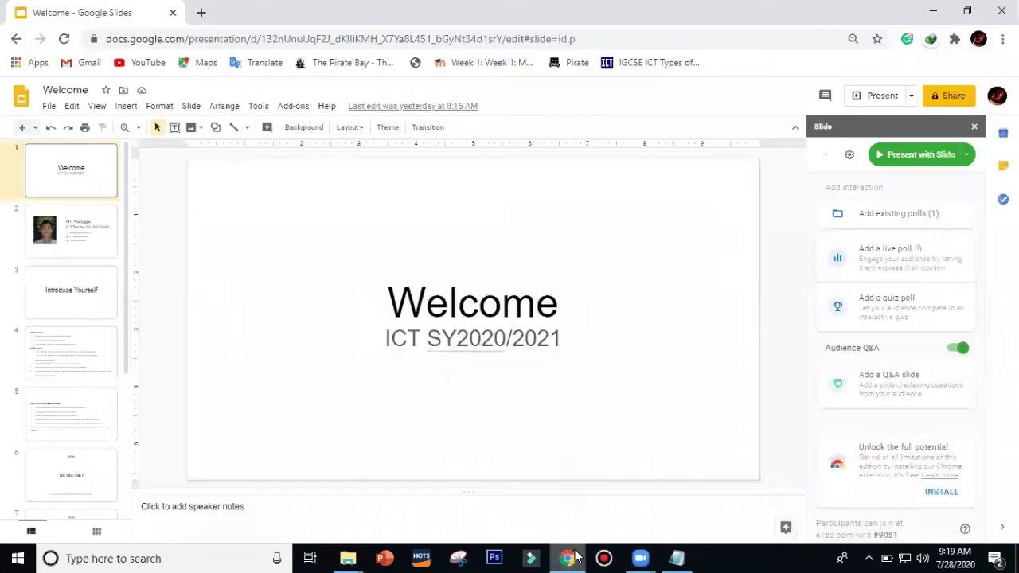
click(201, 12)
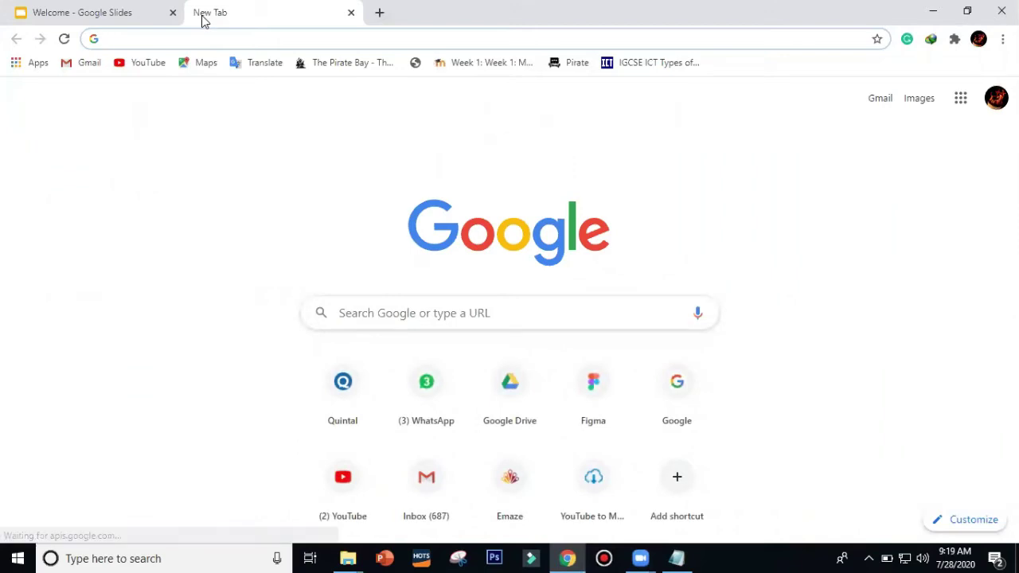
text(wix.)
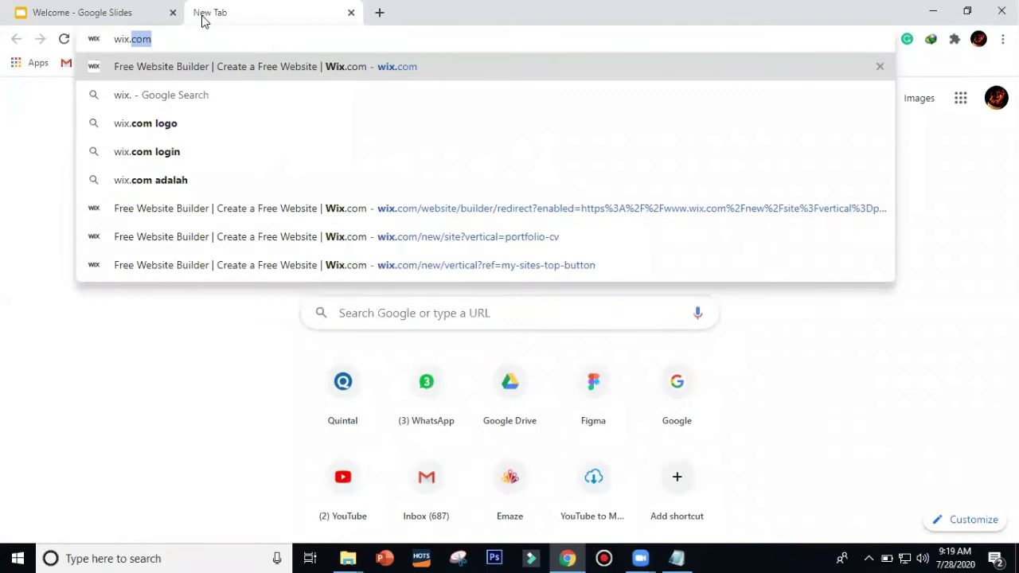
text(com)
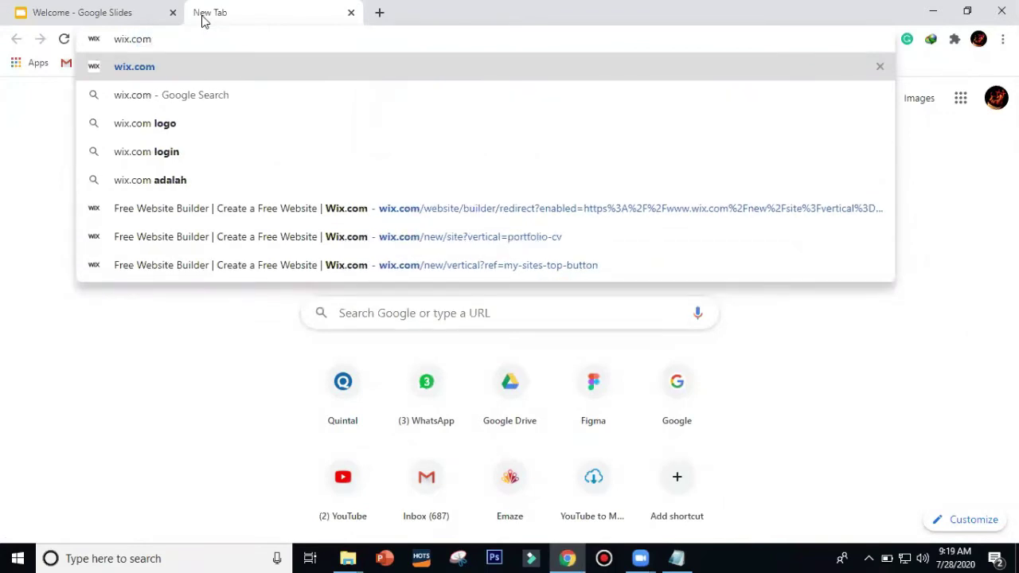
key(Return)
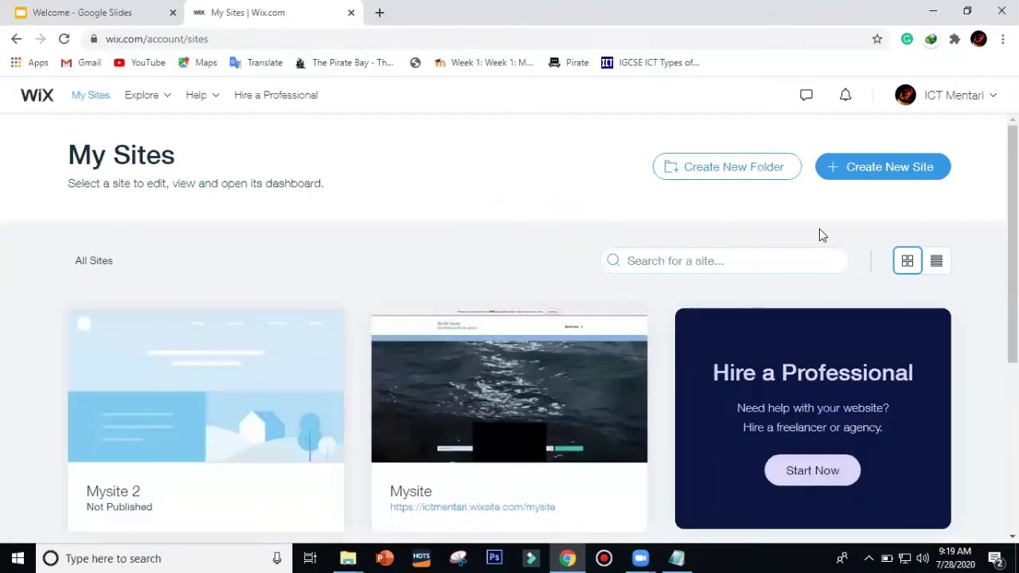
Start creating a new site of the Portfolio & CV kind, built from a template with the Editor
click(915, 177)
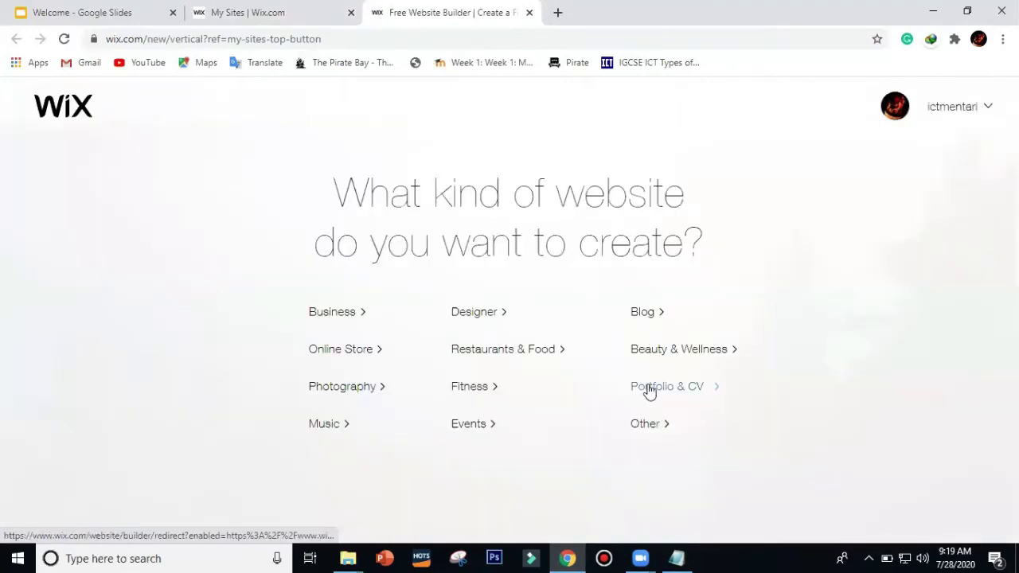
click(648, 390)
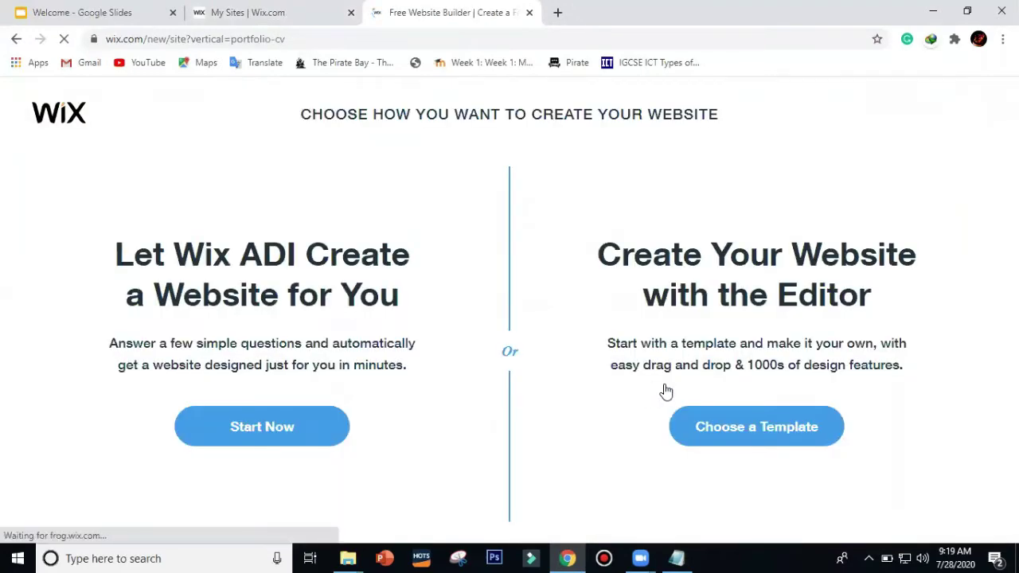
click(730, 436)
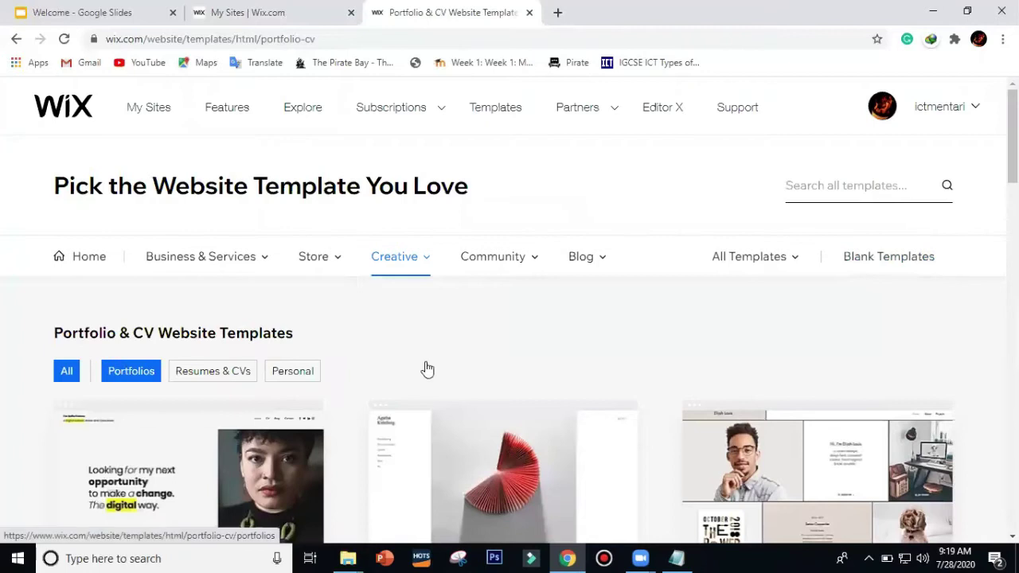
Find the Personal Resume template among the Portfolio & CV designs and start editing it
scroll(510, 318, down, 5)
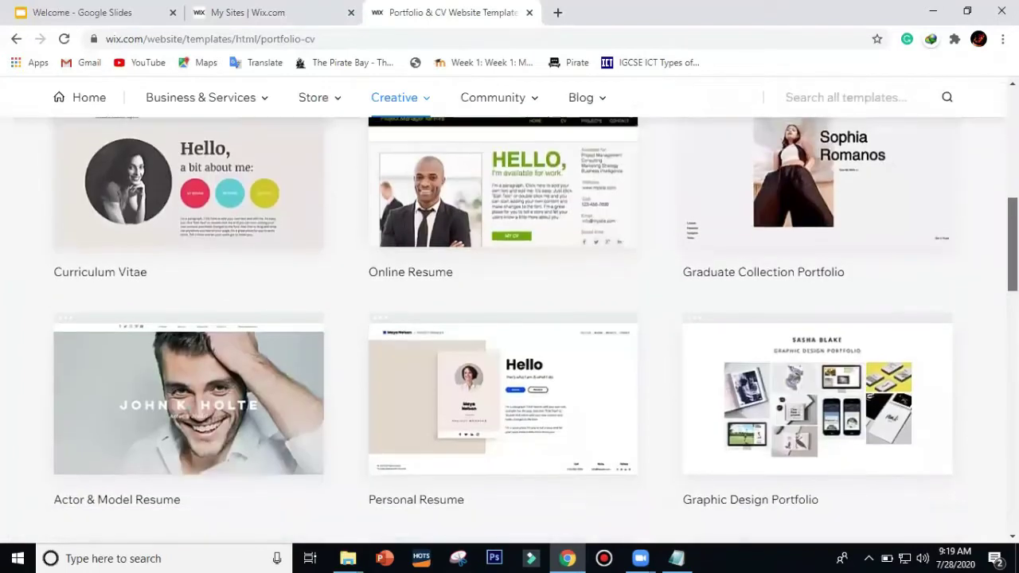
scroll(510, 318, down, 3)
scroll(557, 398, up, 2)
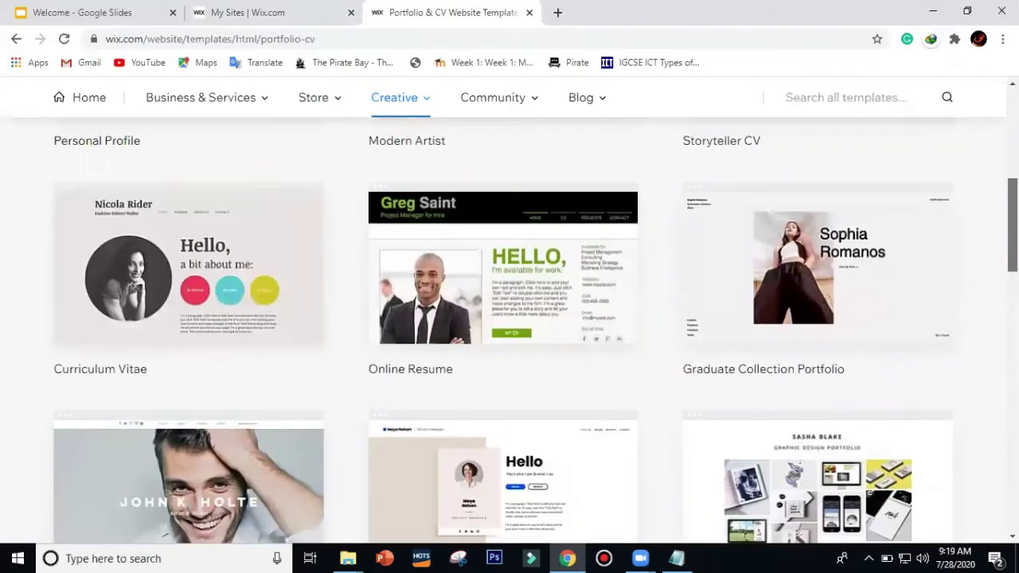
mouse_move(582, 408)
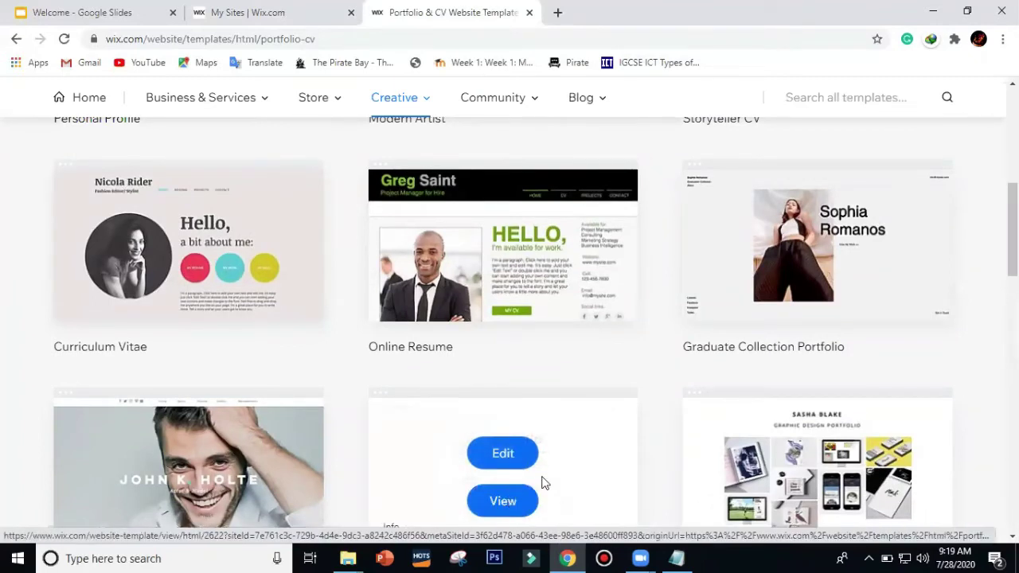
click(506, 458)
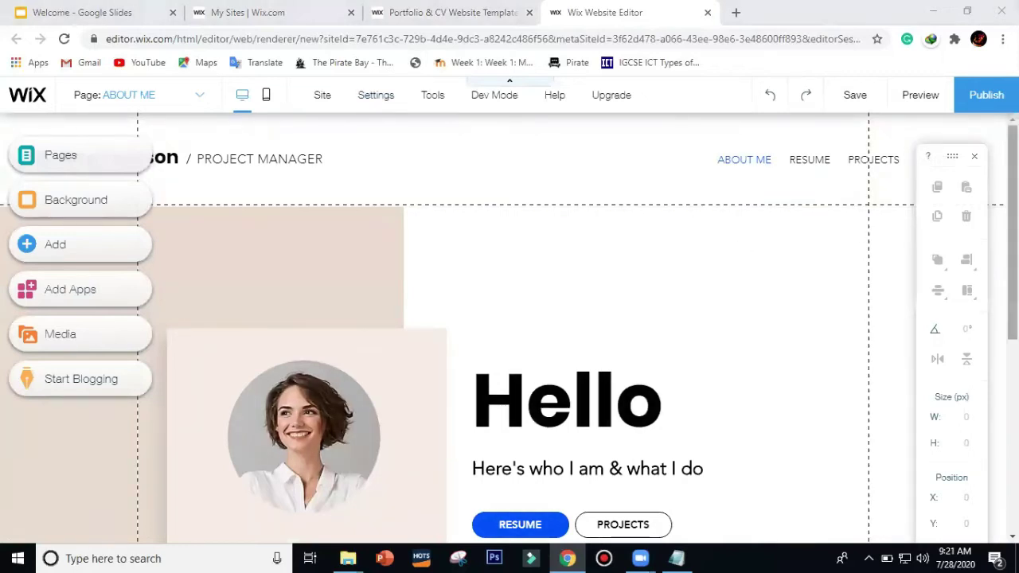
Move the floating editing toolbar down so it is clear of the CONTACT link in the site header
scroll(525, 327, down, 3)
scroll(525, 326, up, 3)
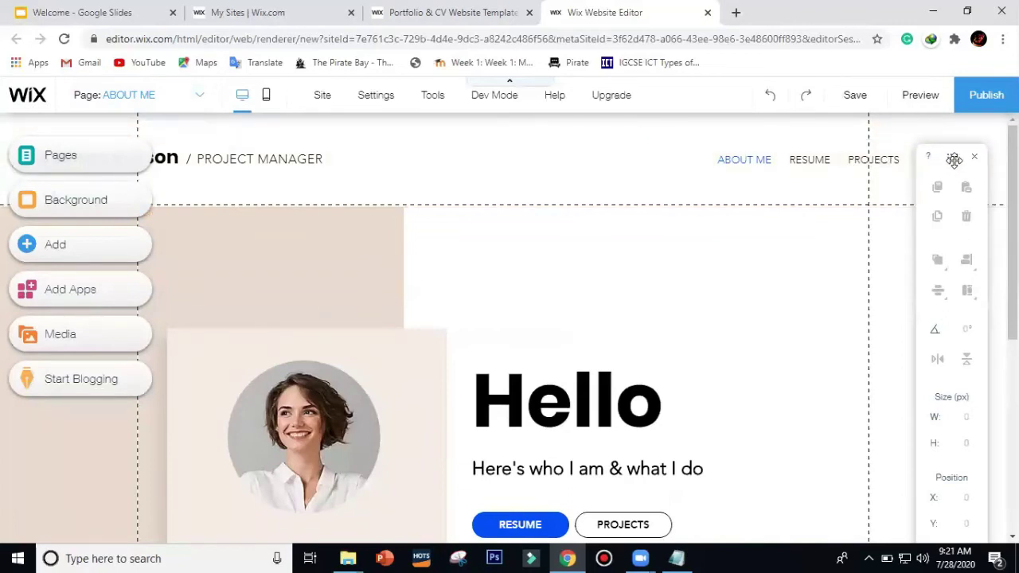
drag(953, 159, 951, 200)
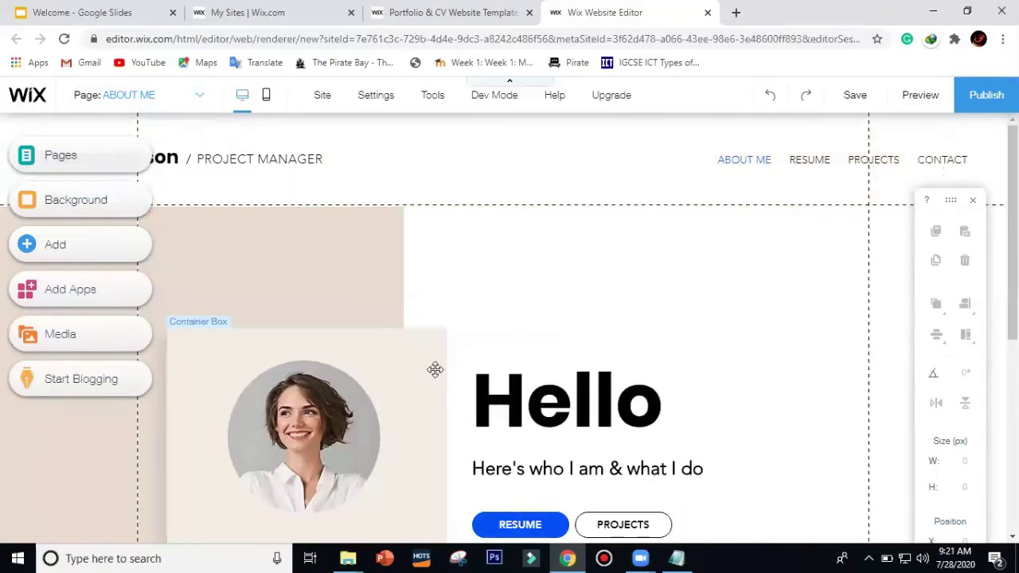
Look over the ABOUT ME page, and switch the editor to the RESUME page to review its sections
scroll(434, 370, down, 5)
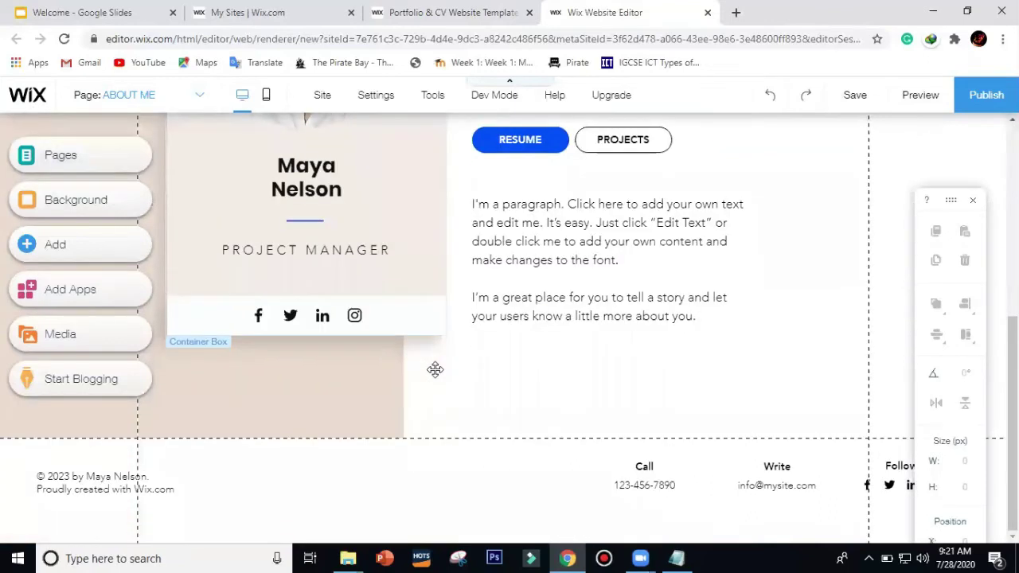
scroll(435, 370, up, 5)
scroll(435, 370, down, 3)
scroll(435, 369, up, 3)
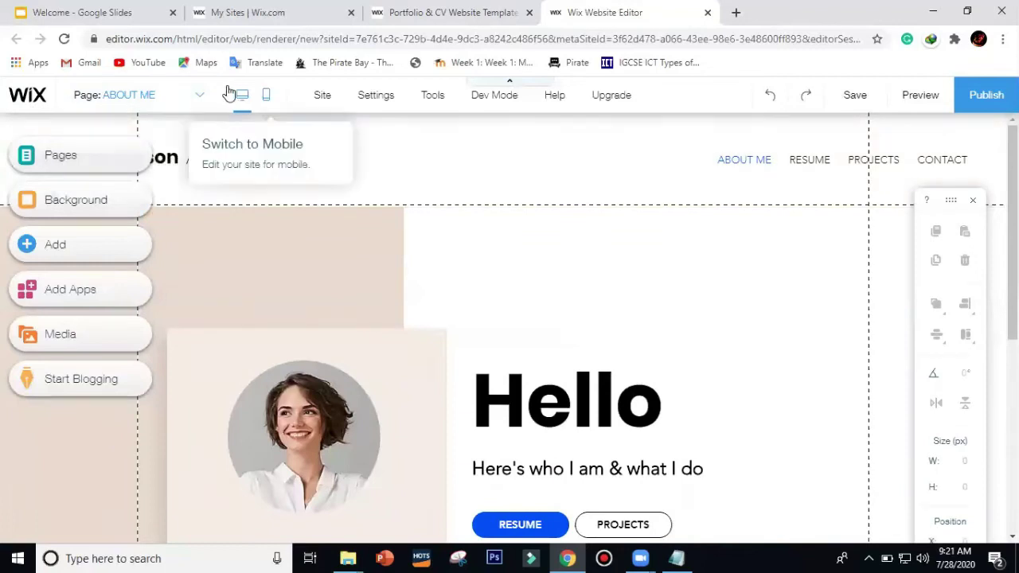
click(201, 96)
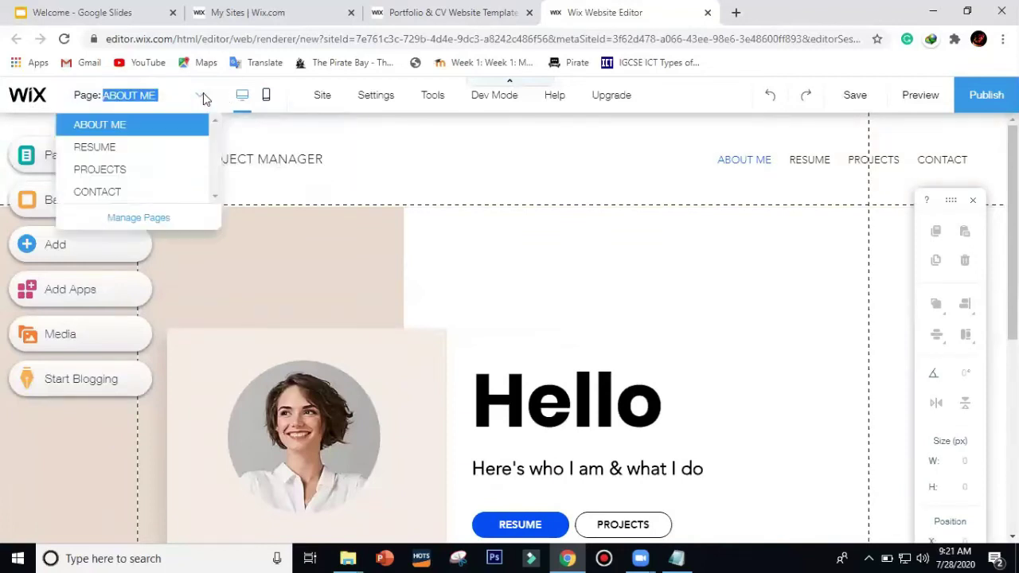
click(150, 148)
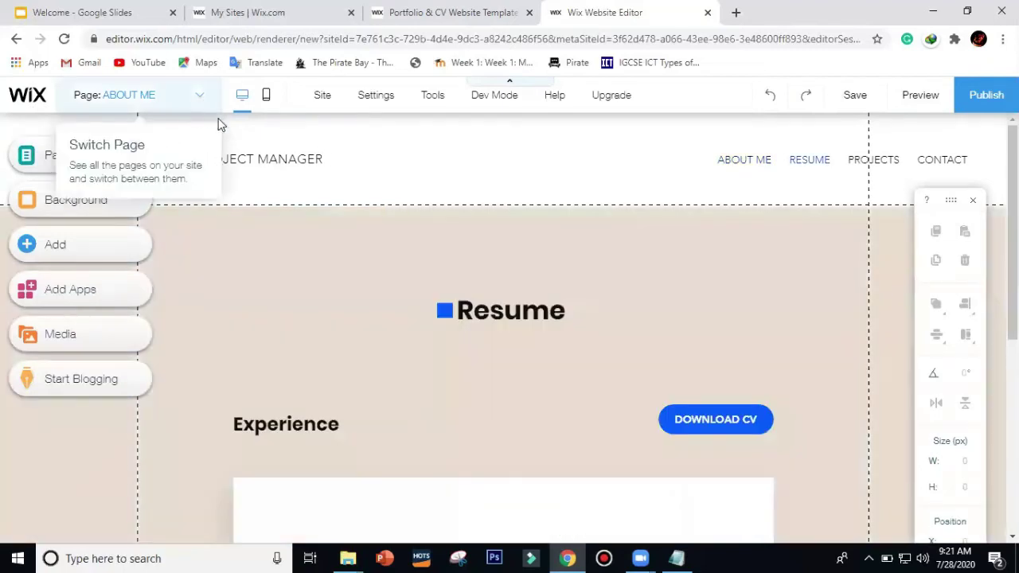
scroll(595, 341, down, 10)
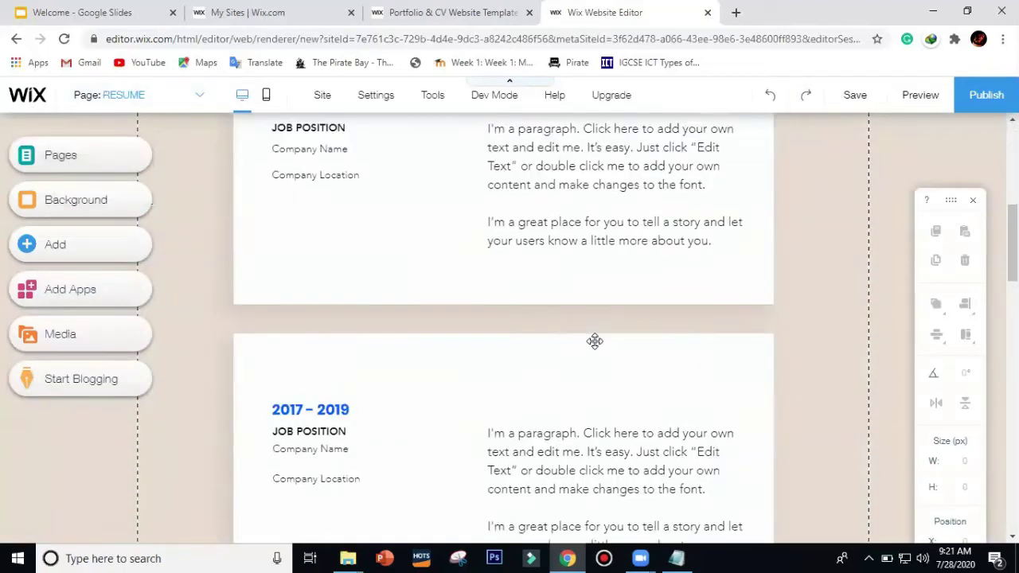
scroll(595, 341, up, 1)
scroll(595, 341, up, 9)
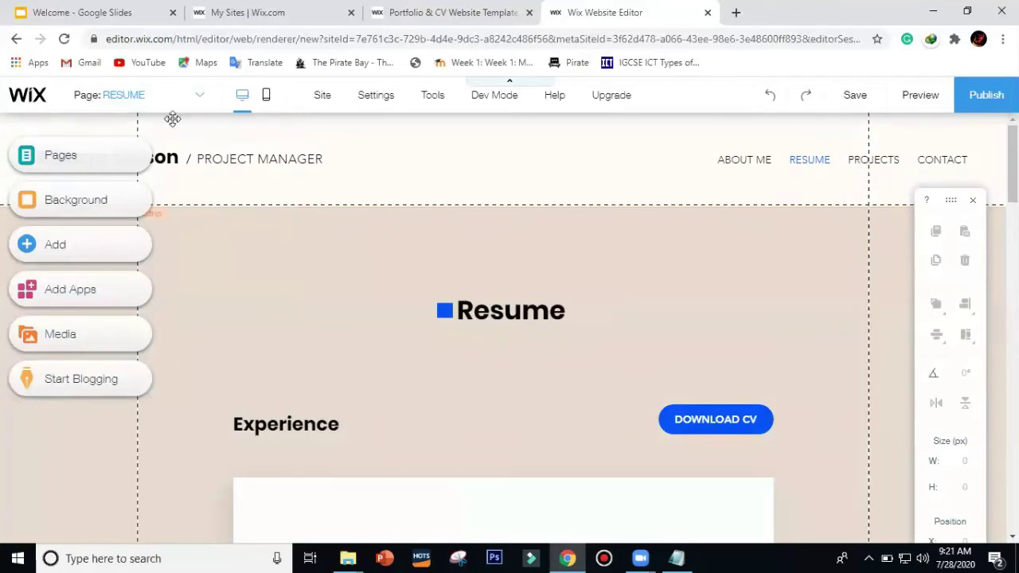
Examine the list of site pages and the available site management and site settings options
click(205, 95)
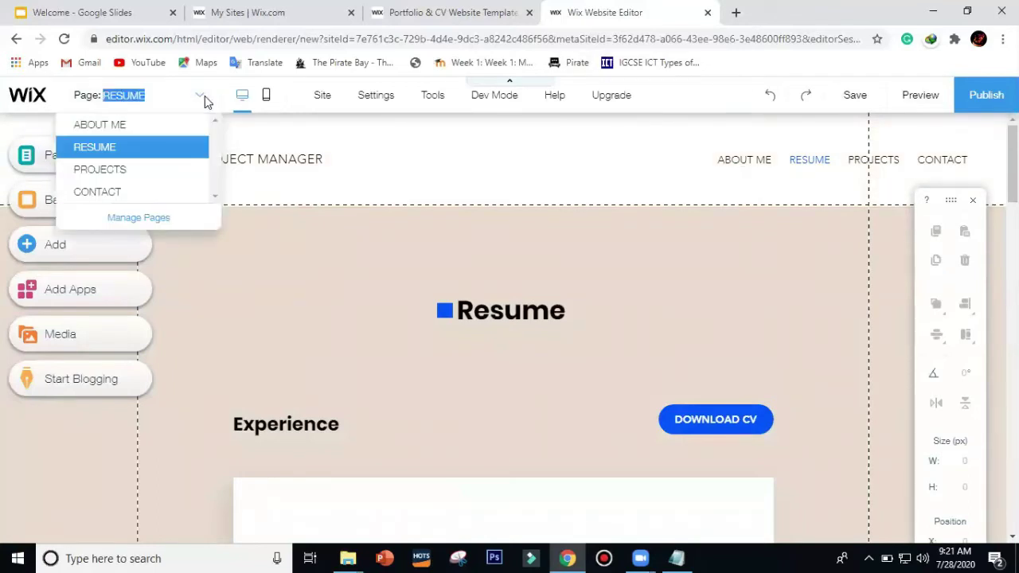
click(286, 102)
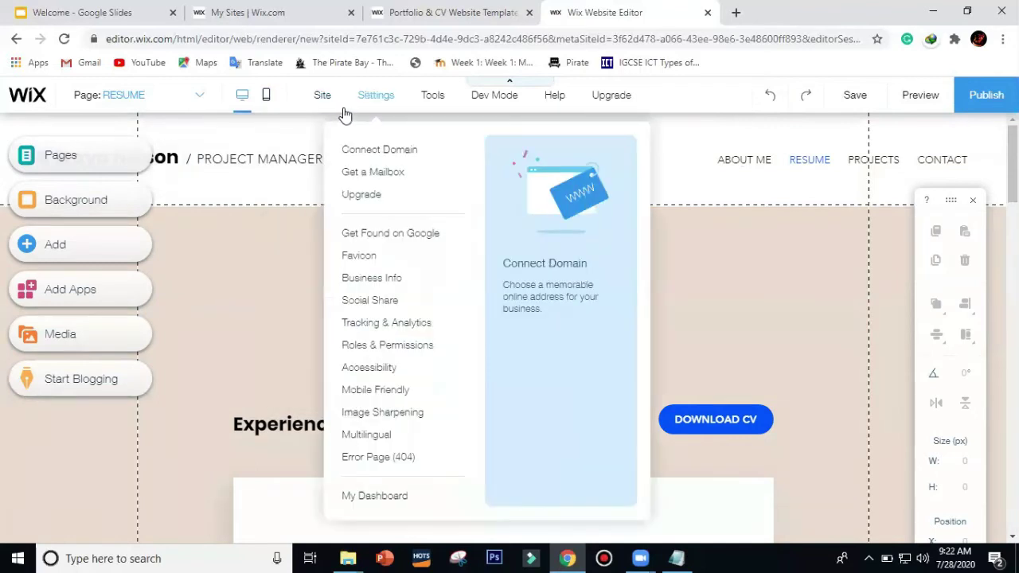
mouse_move(323, 97)
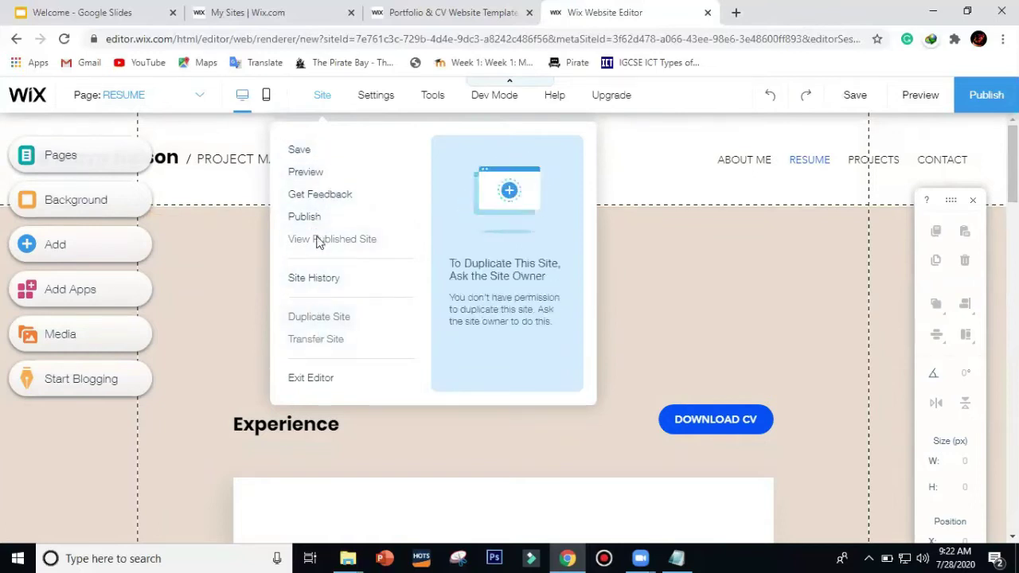
mouse_move(384, 110)
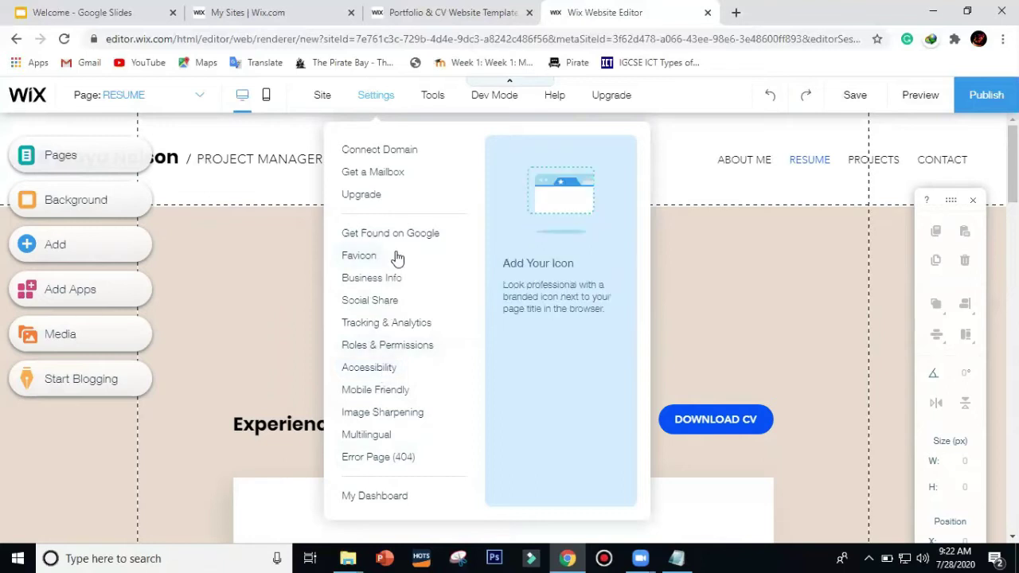
Try toggling the rulers and the gridlines on the RESUME page, restoring both to their original state
mouse_move(443, 101)
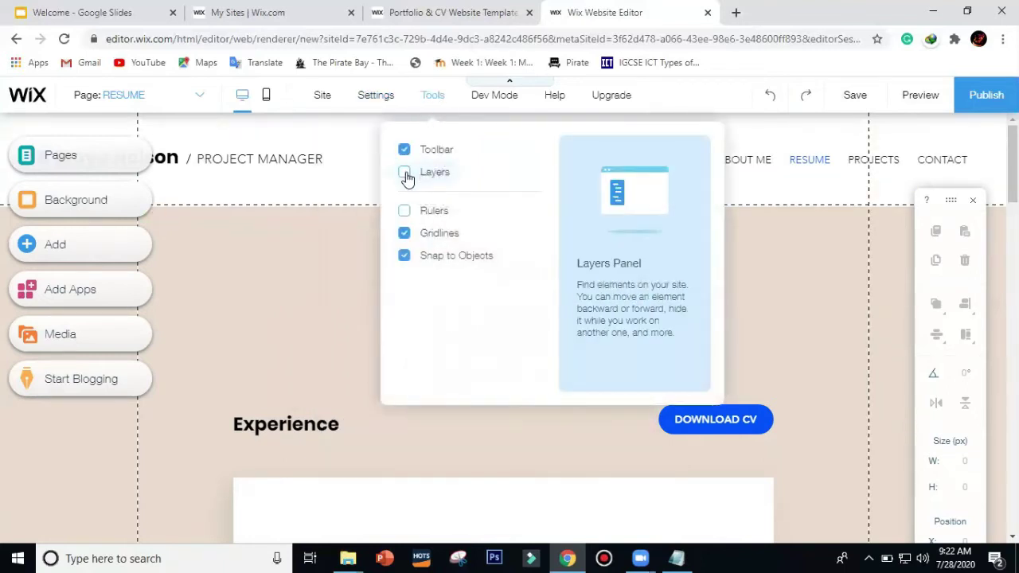
click(404, 212)
click(404, 212)
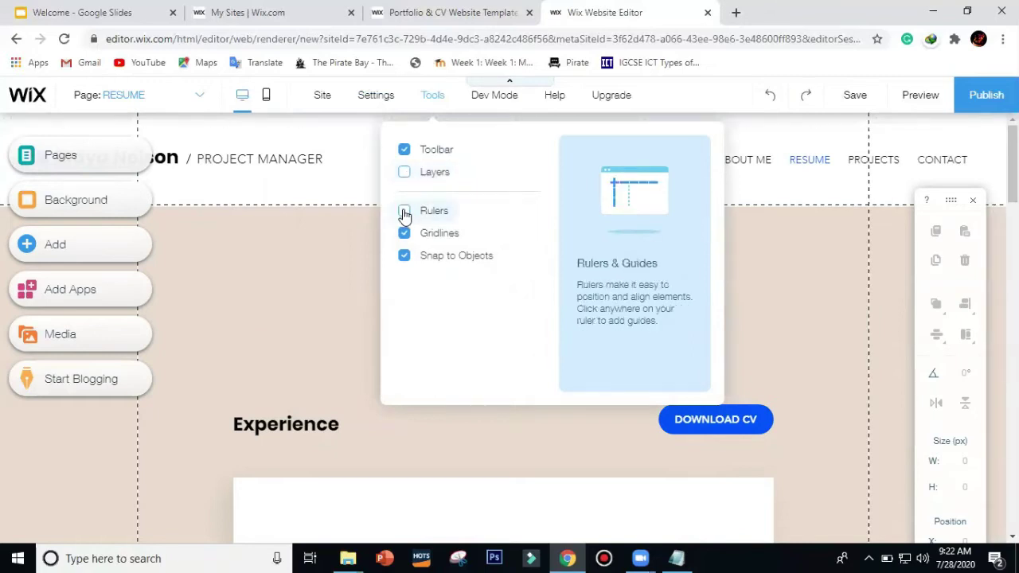
click(404, 234)
click(405, 234)
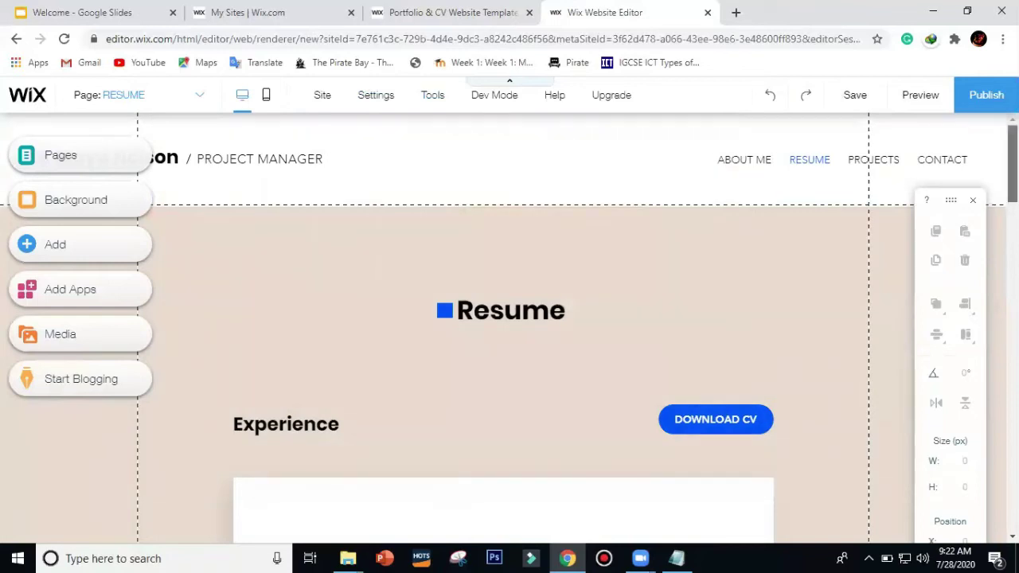
scroll(1008, 191, down, 4)
scroll(1008, 191, up, 4)
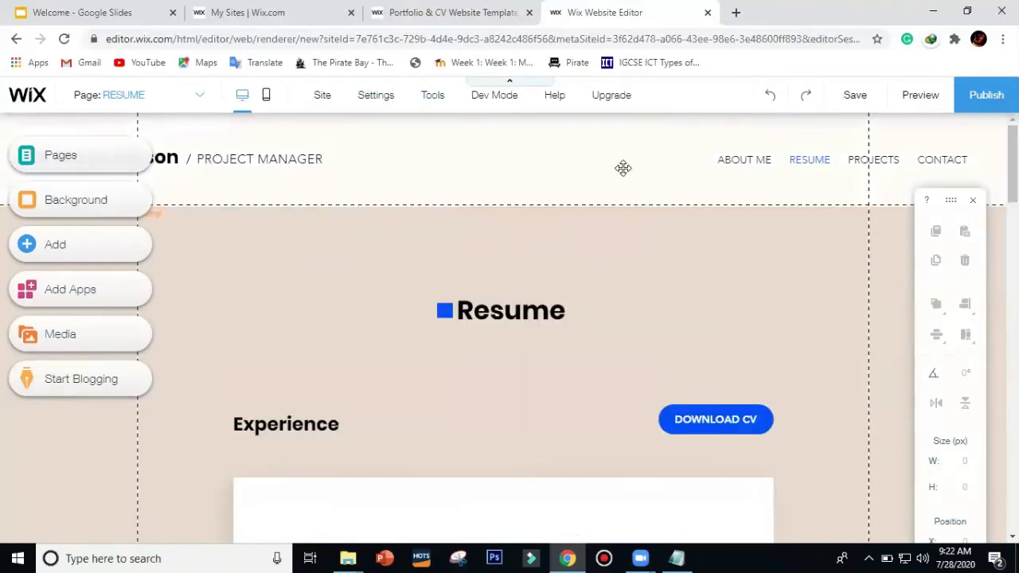
Examine the editor's display tools, the Corvid Dev Mode information and the help resources
click(432, 99)
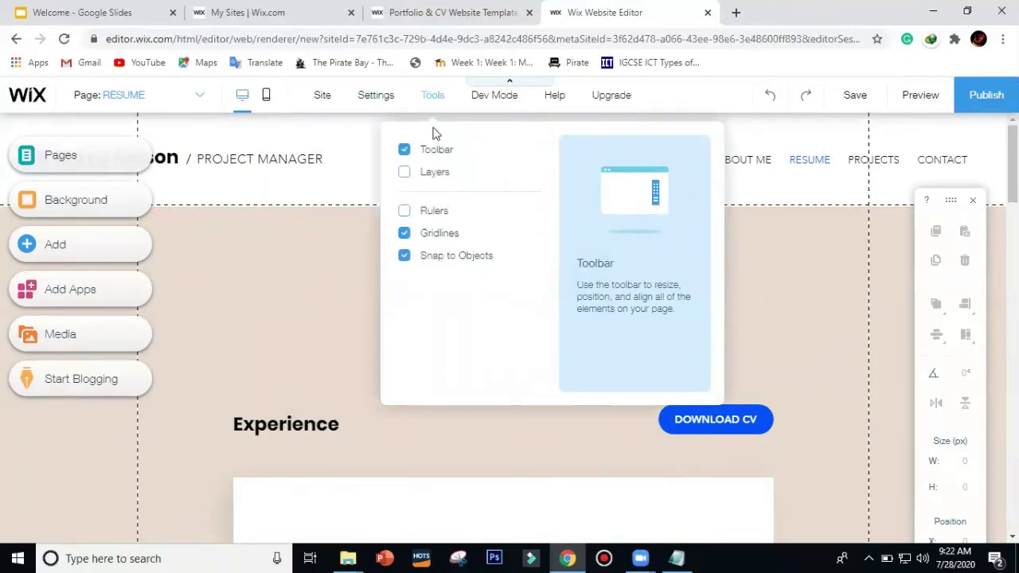
mouse_move(507, 106)
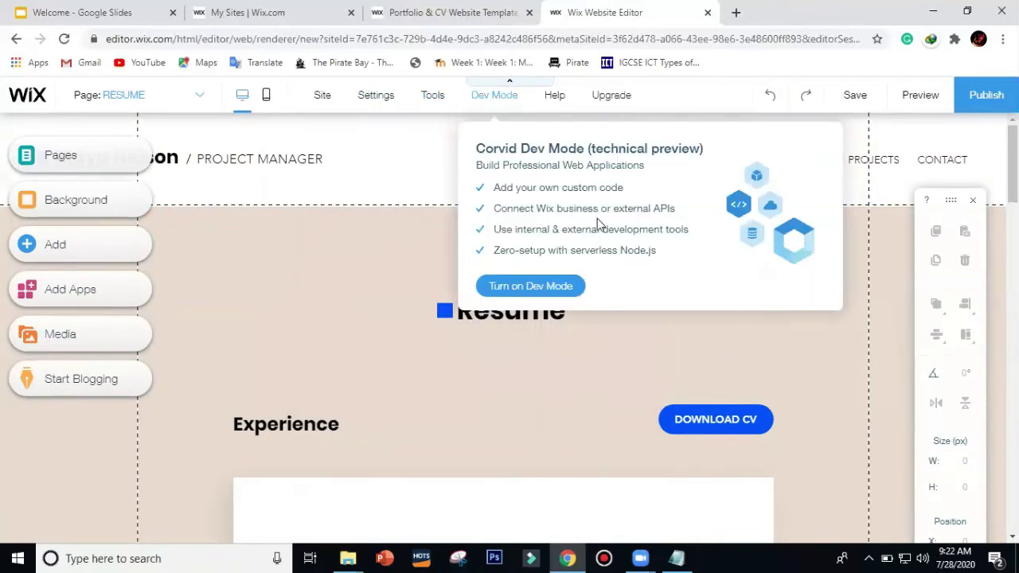
mouse_move(558, 119)
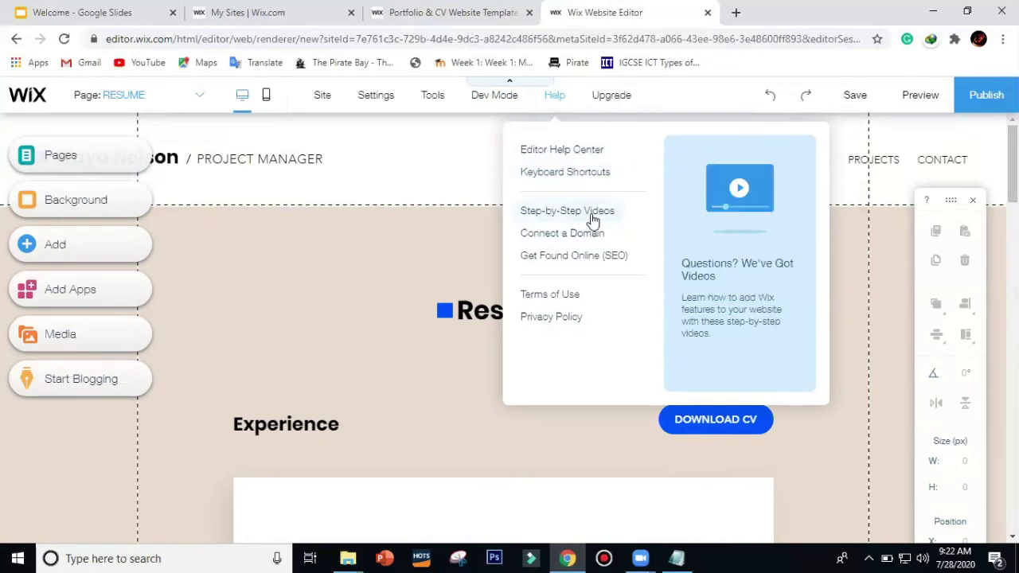
mouse_move(619, 99)
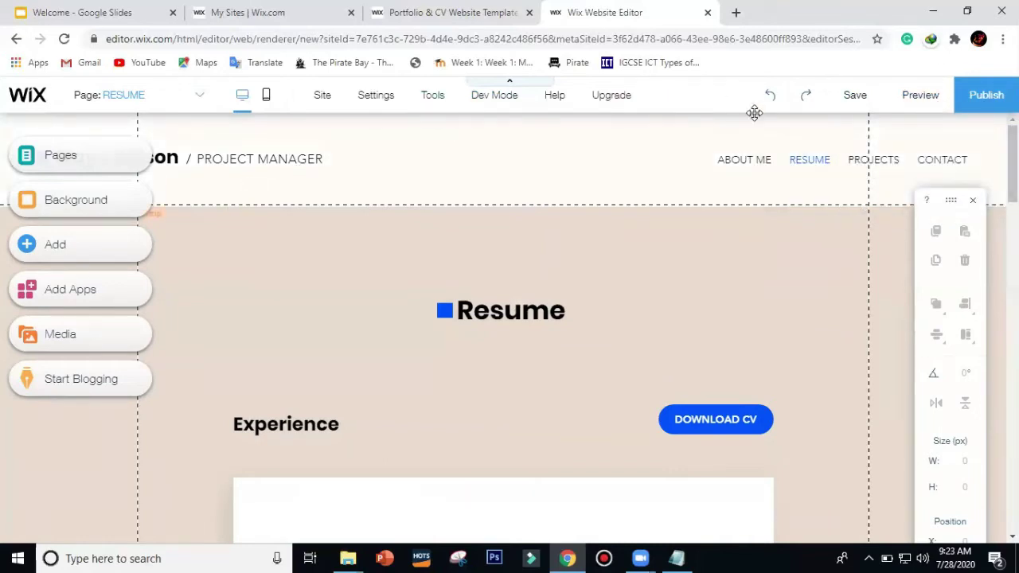
Start saving the site to view the domain choices, and dismiss the dialog without saving
key(ctrl+s)
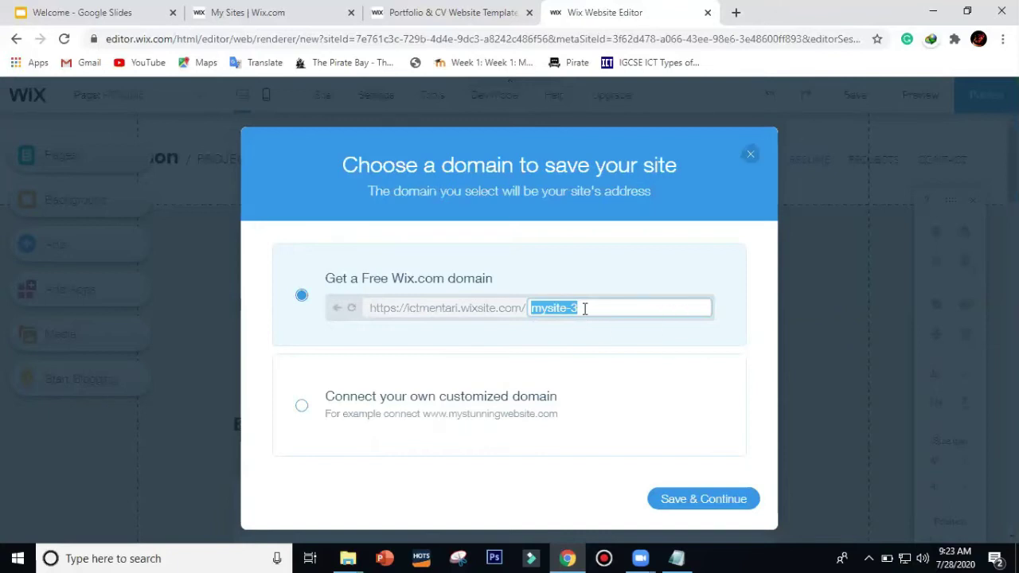
click(753, 161)
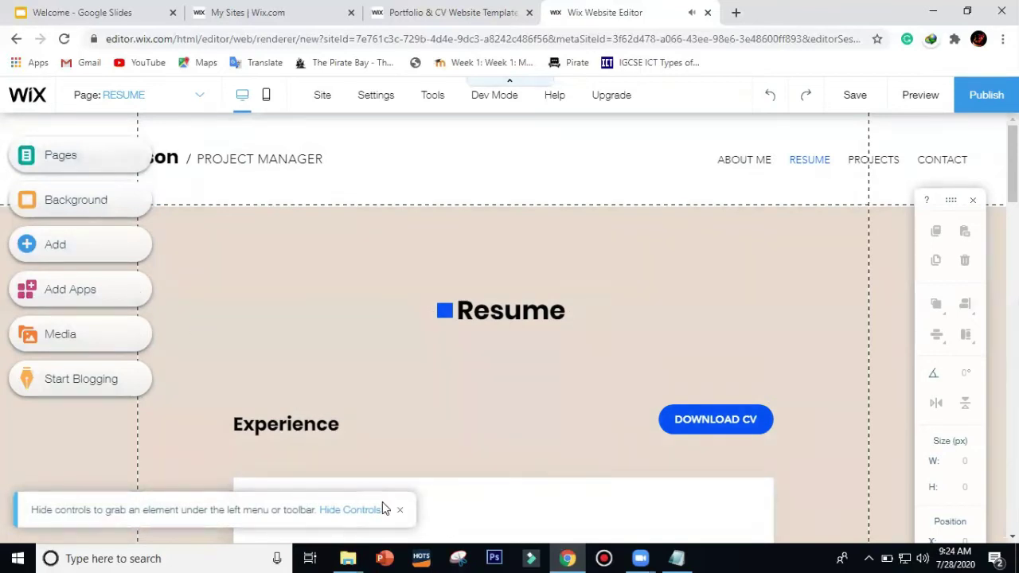
Examine the site's page list and the RESUME page's options, and view the ABOUT ME, PROJECTS and CONTACT pages
click(107, 164)
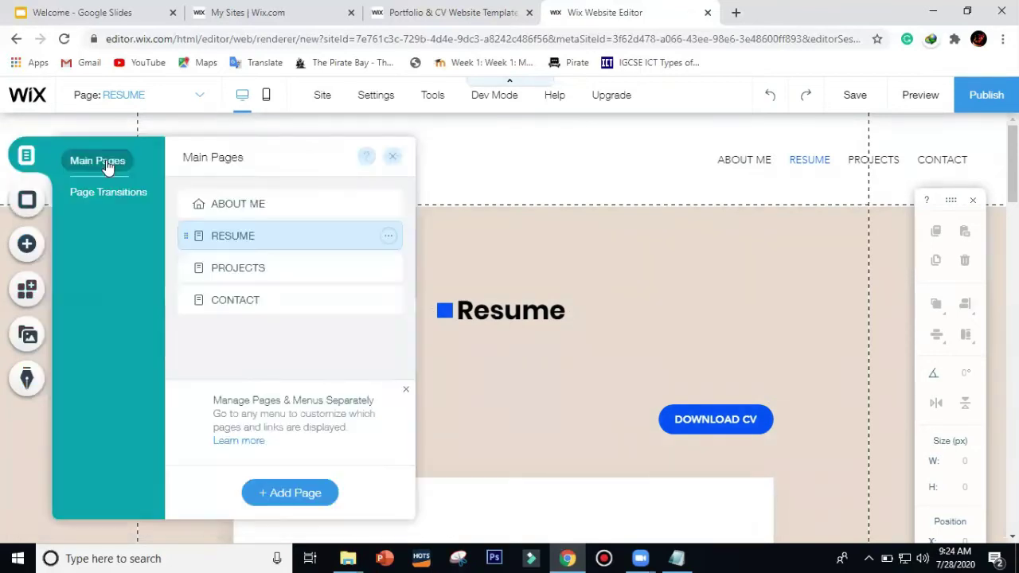
click(388, 237)
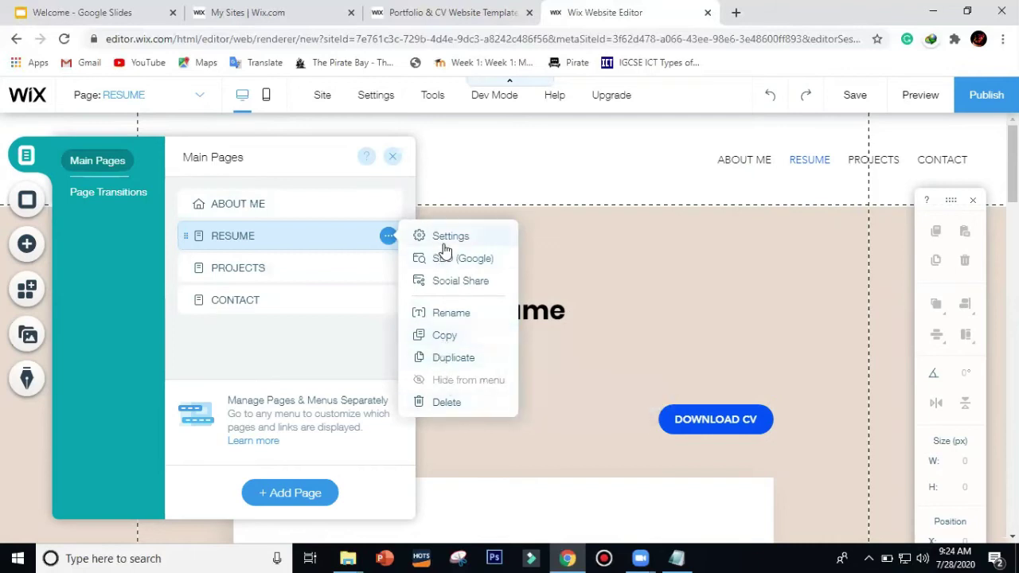
click(277, 195)
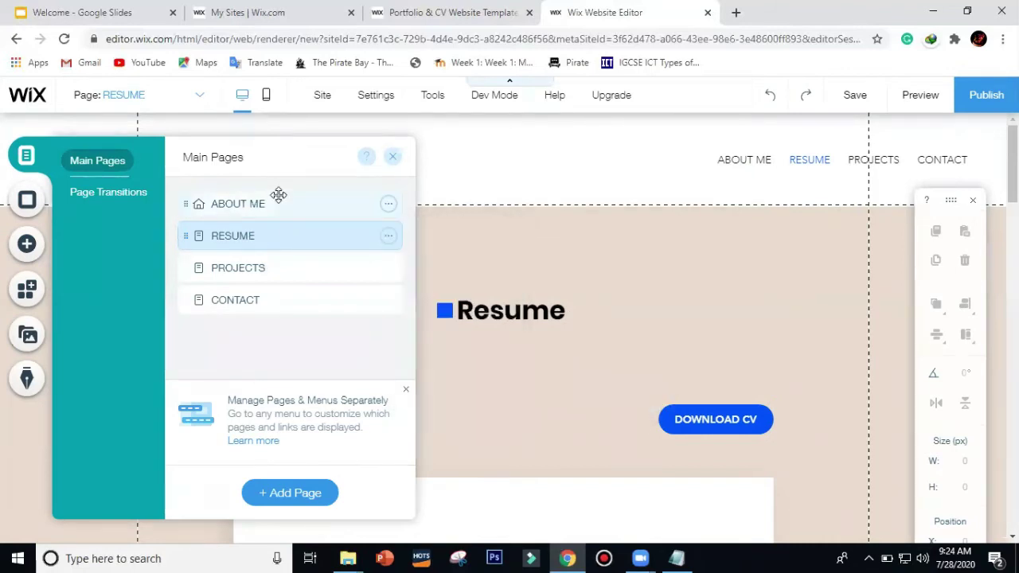
click(278, 195)
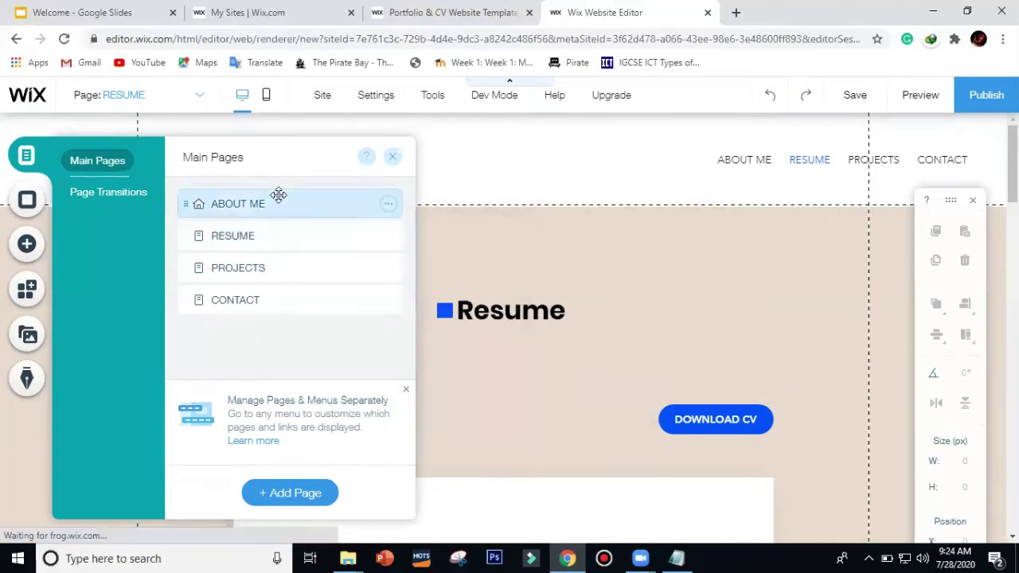
click(389, 268)
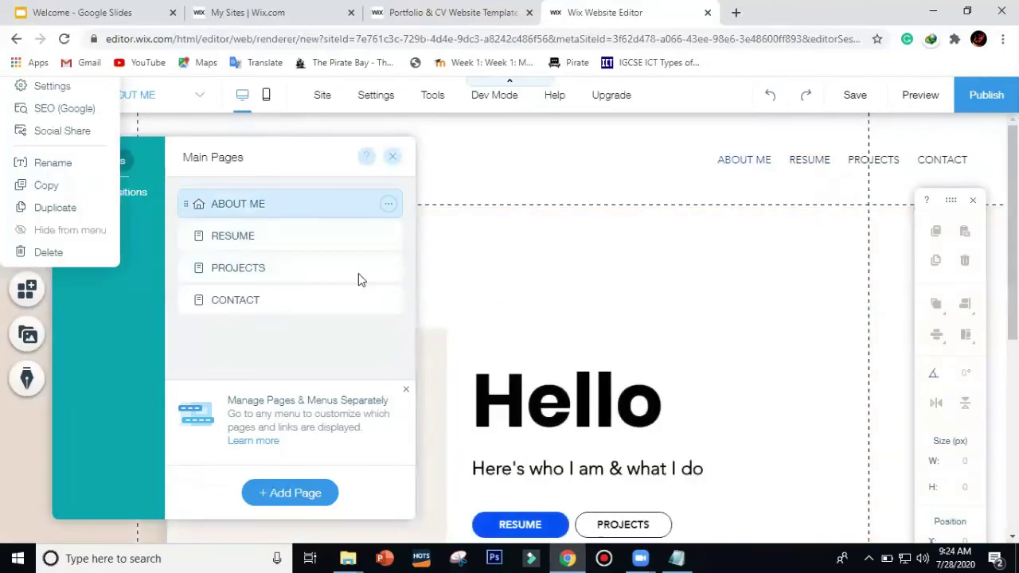
click(358, 278)
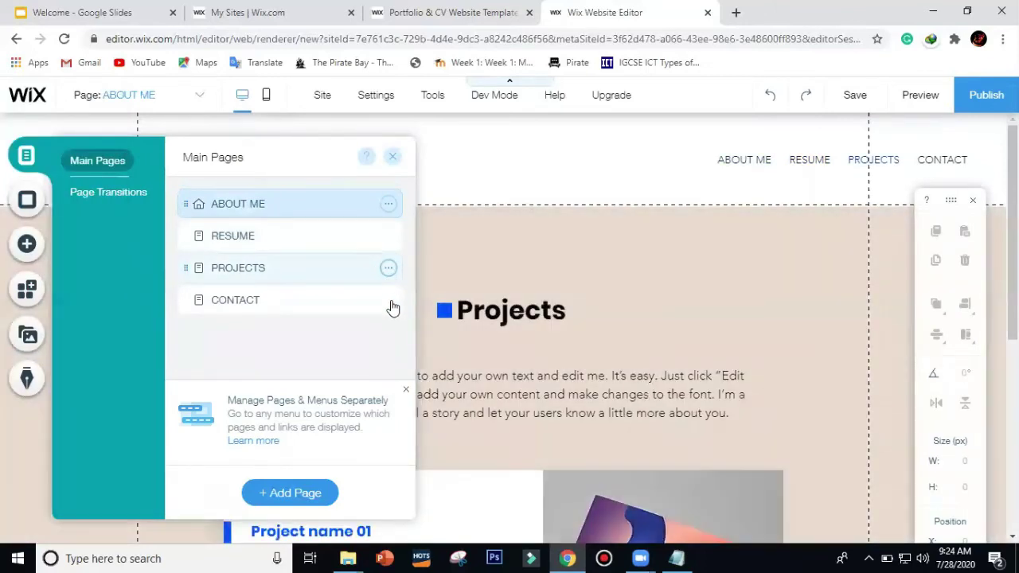
click(388, 301)
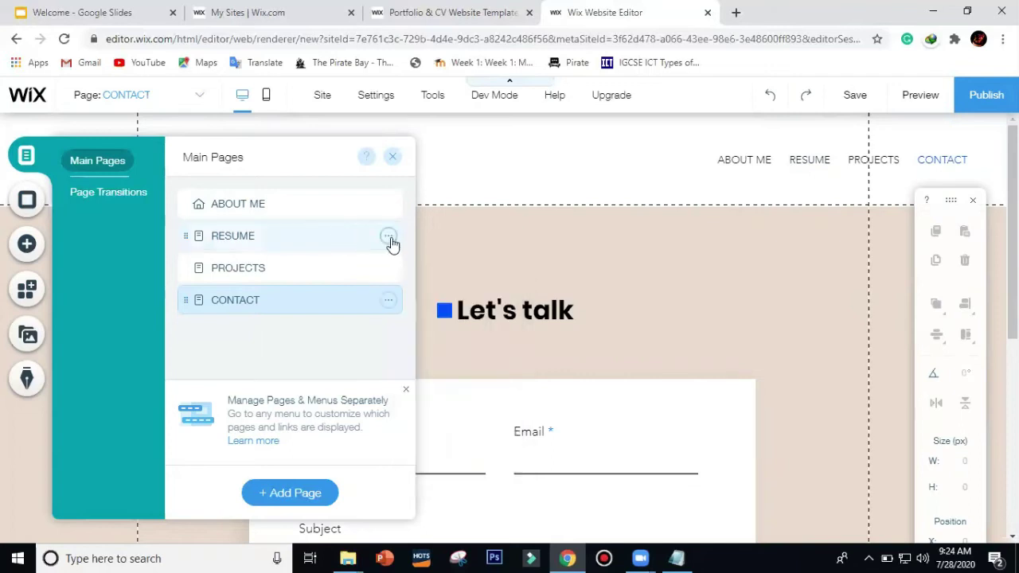
Delete the RESUME page from the site and add a blank page with the default name
click(388, 236)
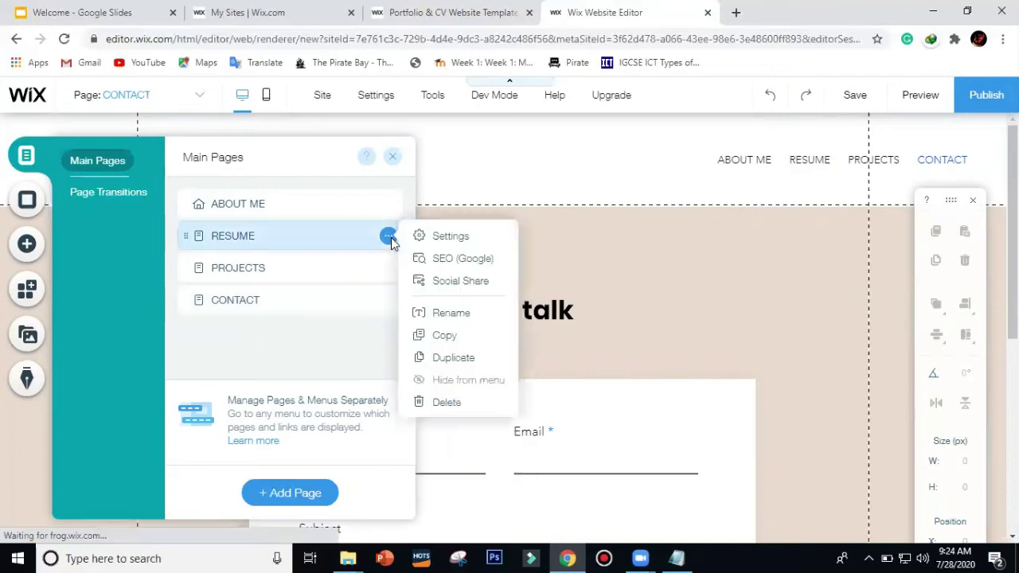
click(447, 403)
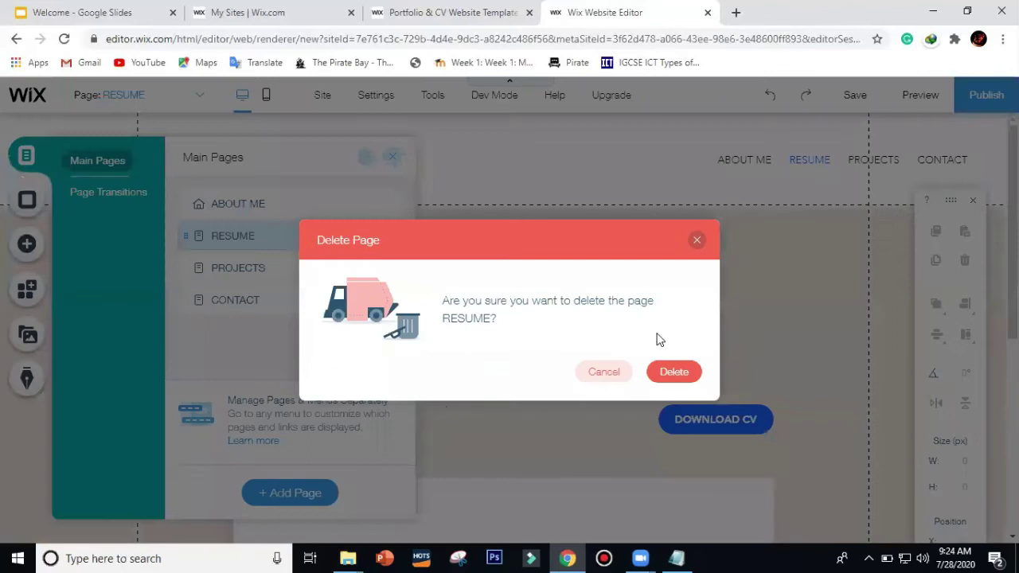
click(674, 373)
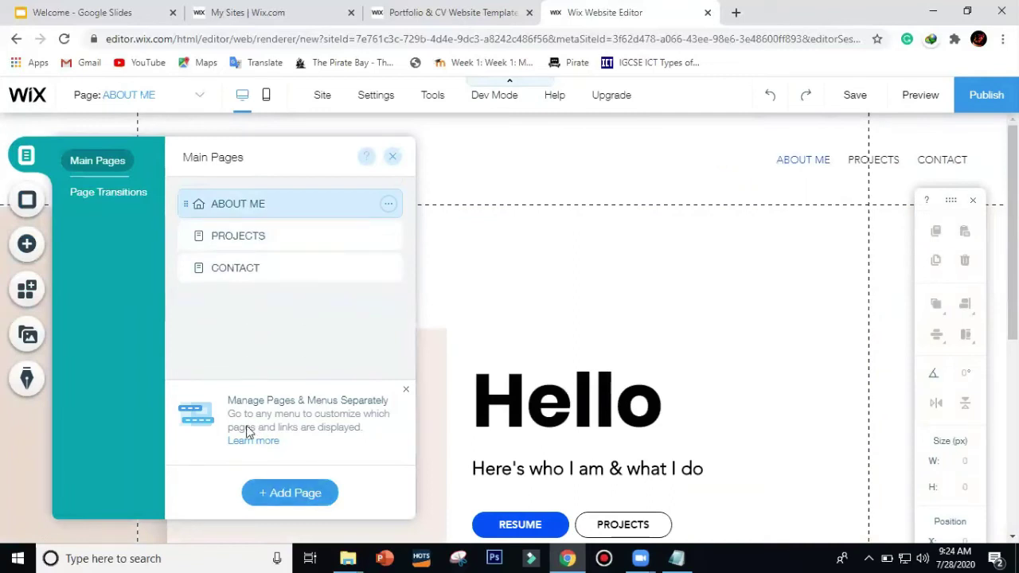
click(289, 496)
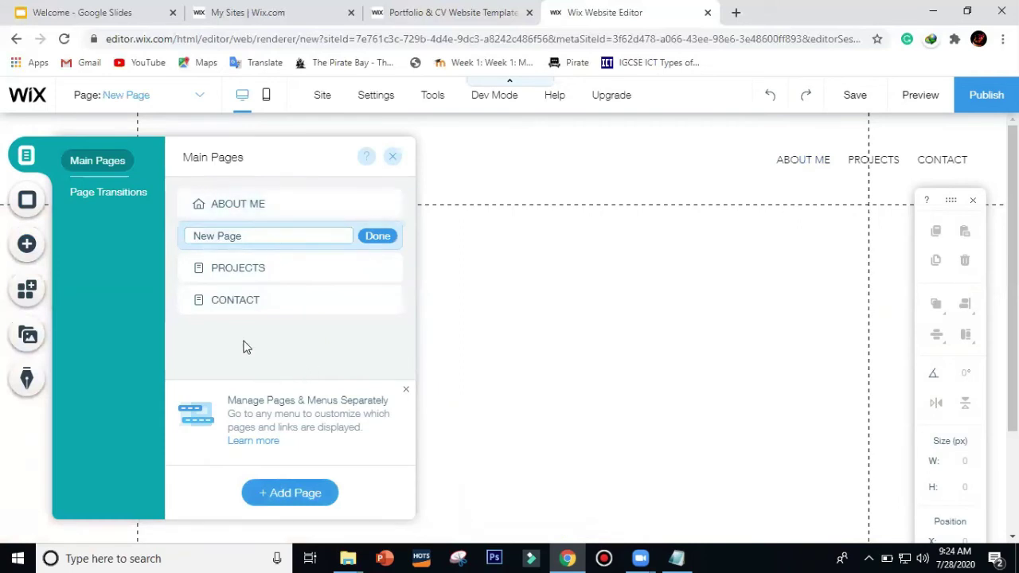
key(Return)
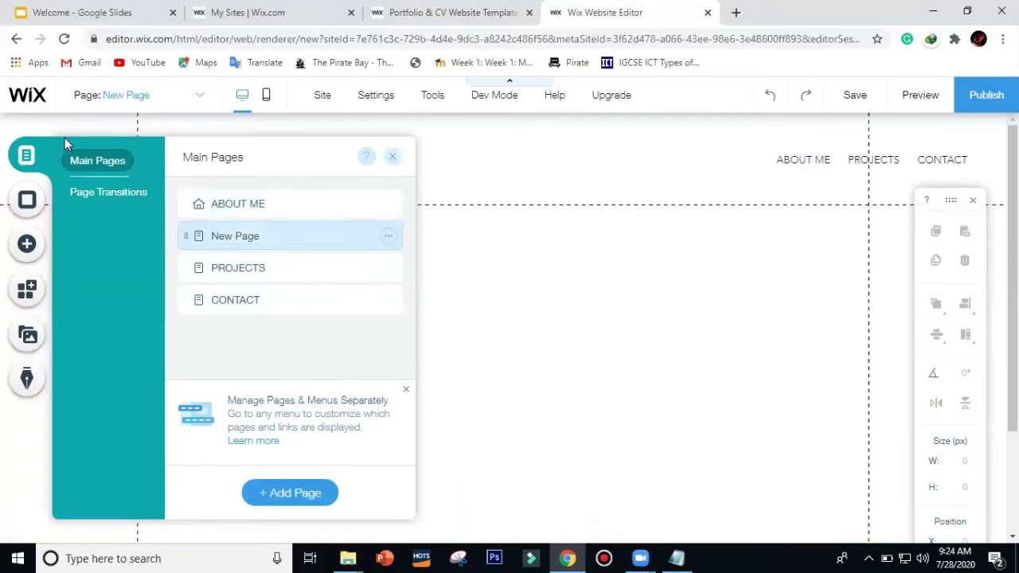
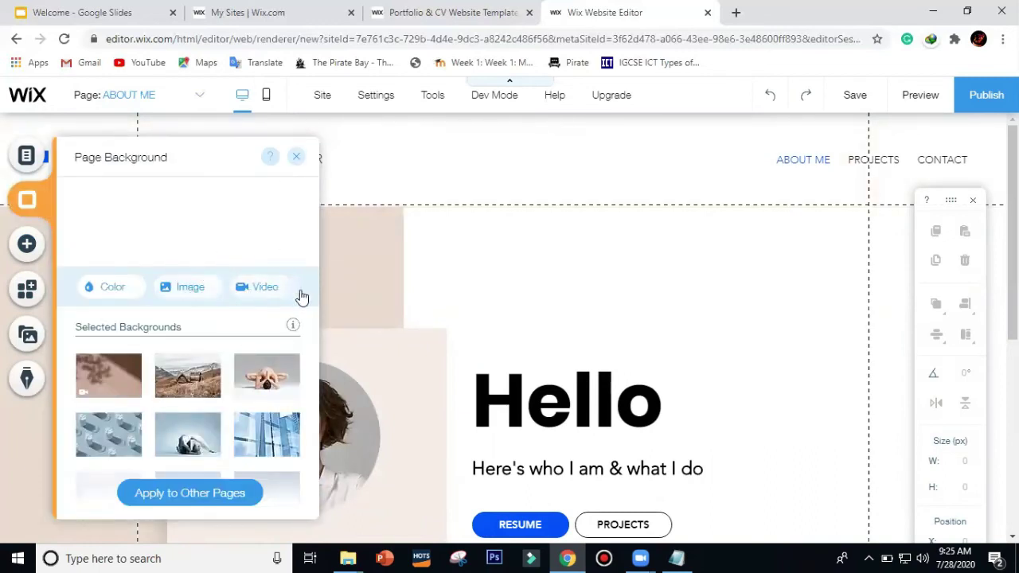
Browse the suggested page backgrounds and set the Pink Gradient image as the ABOUT ME page's background
mouse_move(243, 376)
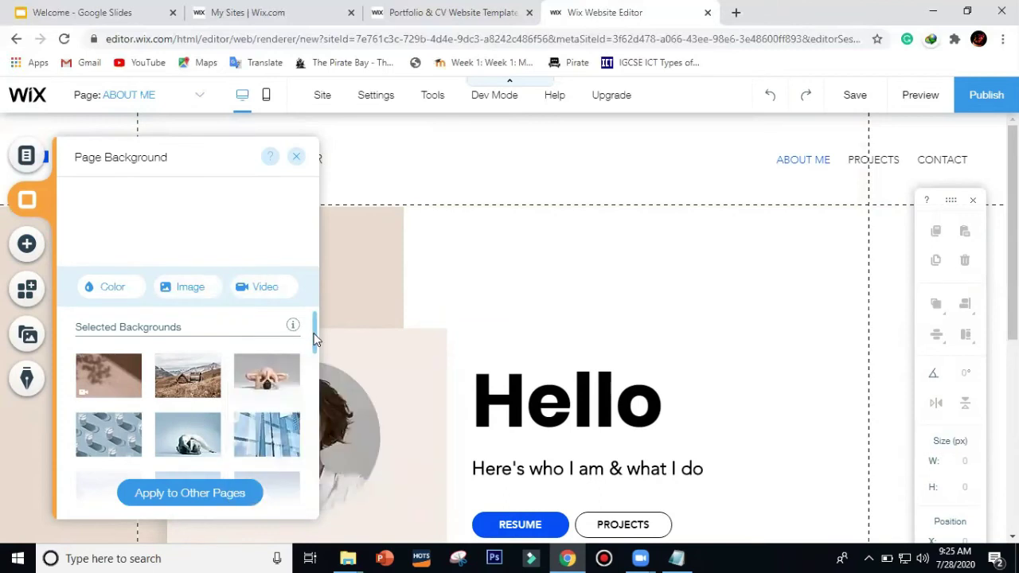
drag(314, 348, 287, 450)
scroll(285, 453, down, 5)
scroll(286, 453, up, 5)
mouse_move(293, 450)
scroll(293, 451, down, 2)
scroll(286, 452, up, 2)
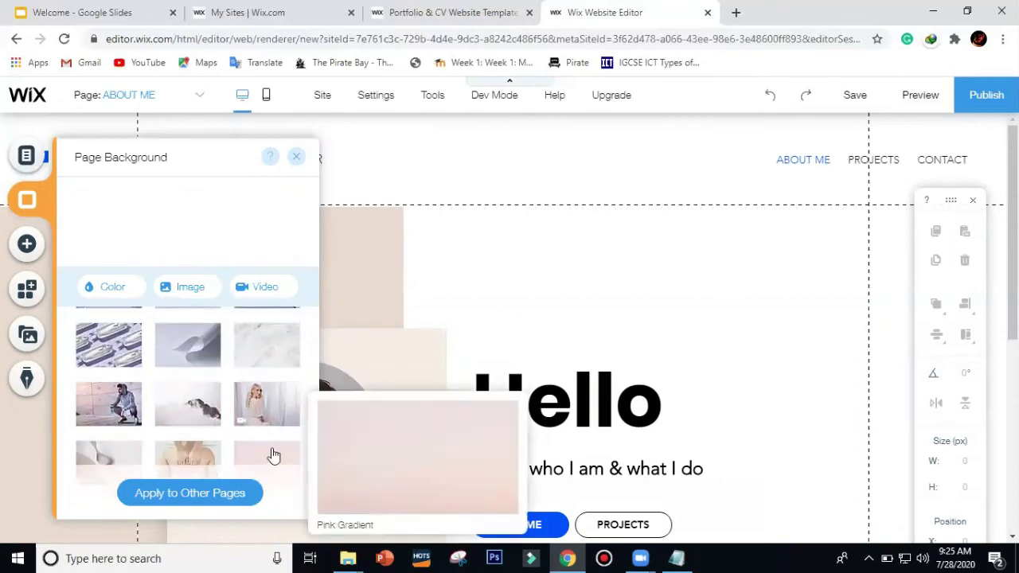
click(269, 456)
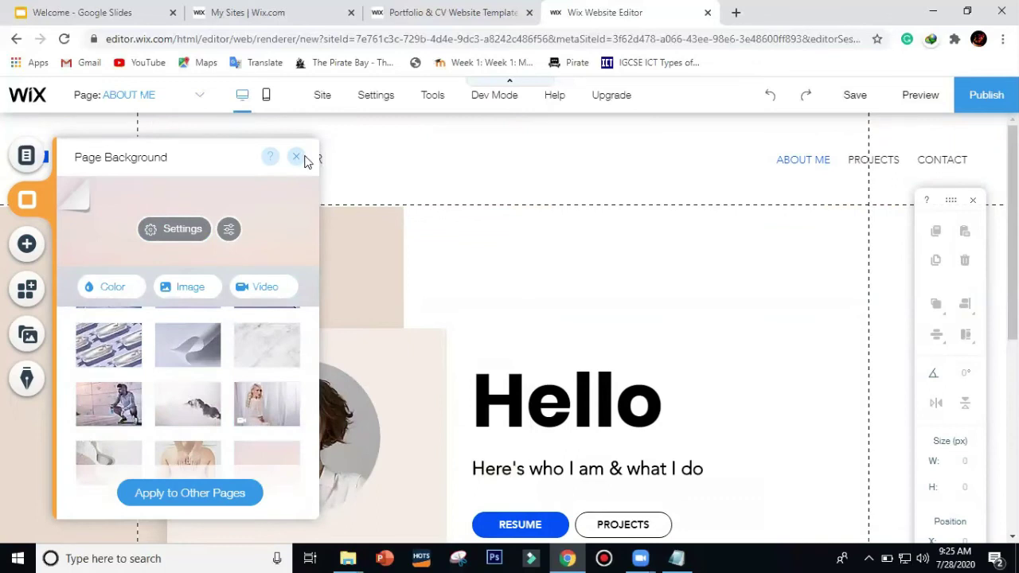
Examine the background image library and the media upload sources, and leave without choosing an image
click(199, 290)
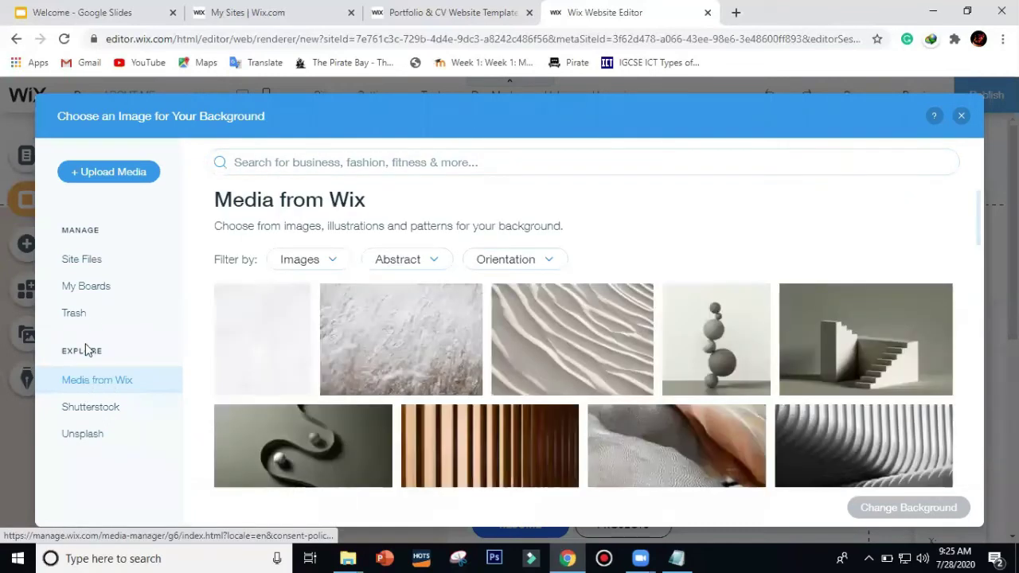
click(115, 174)
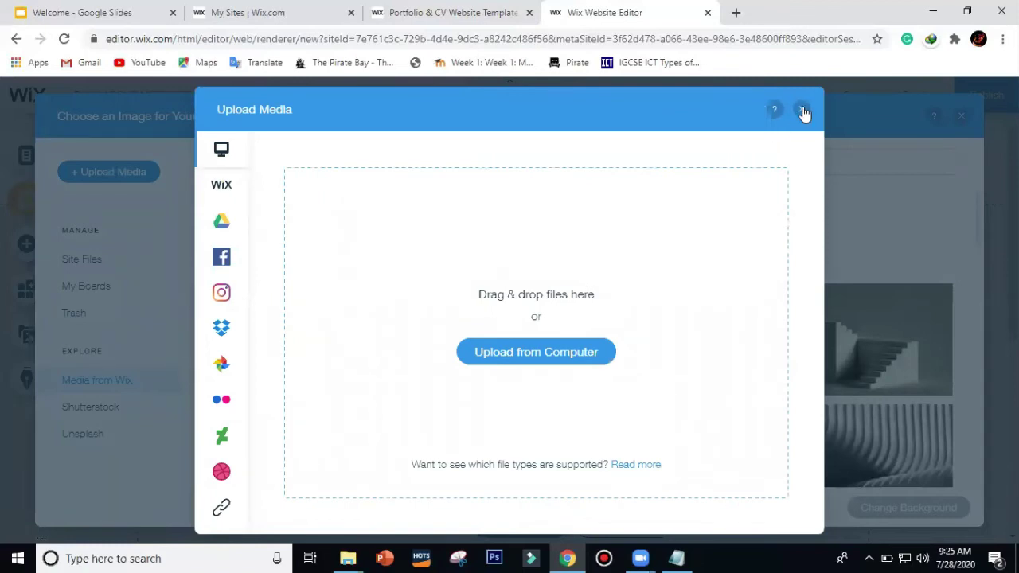
click(976, 117)
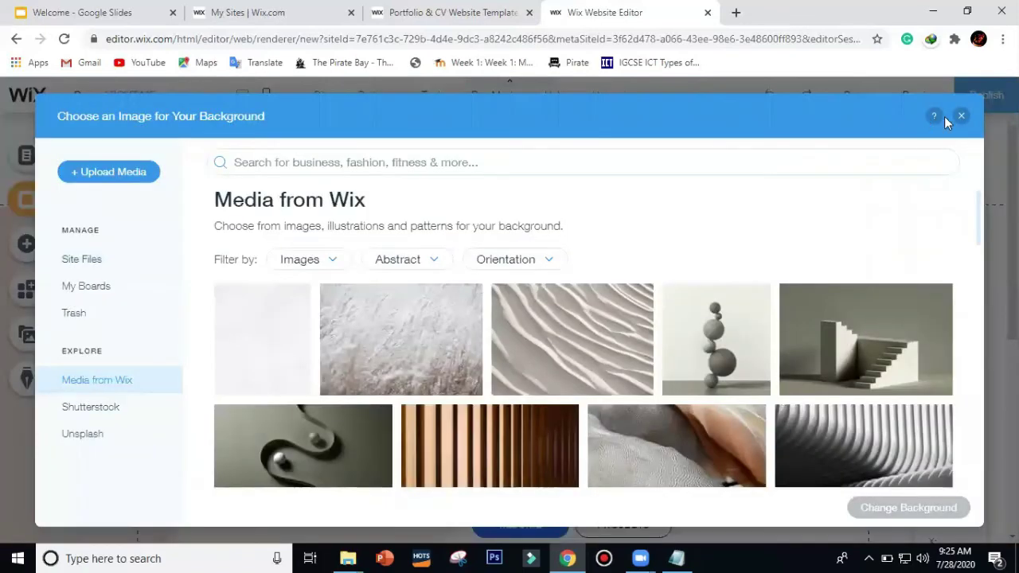
click(962, 117)
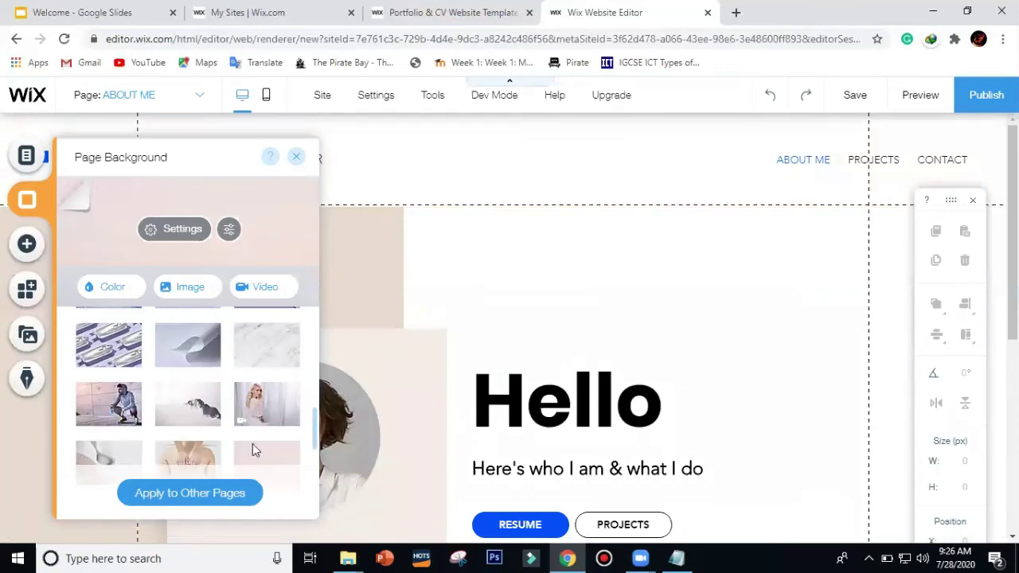
Apply the ABOUT ME background to the PROJECTS and CONTACT pages as well, and review the page down to its footer
click(190, 497)
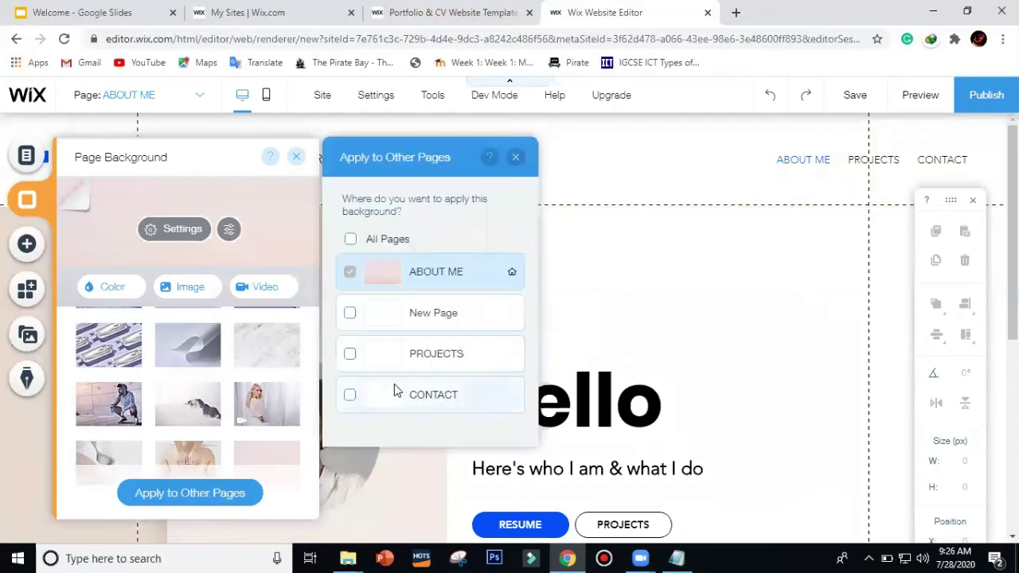
click(350, 395)
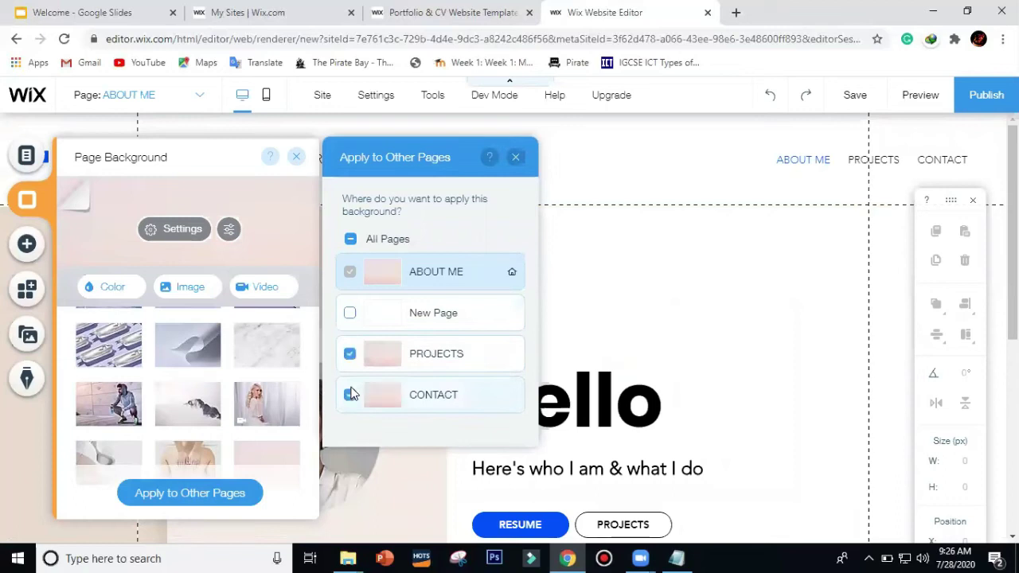
click(515, 157)
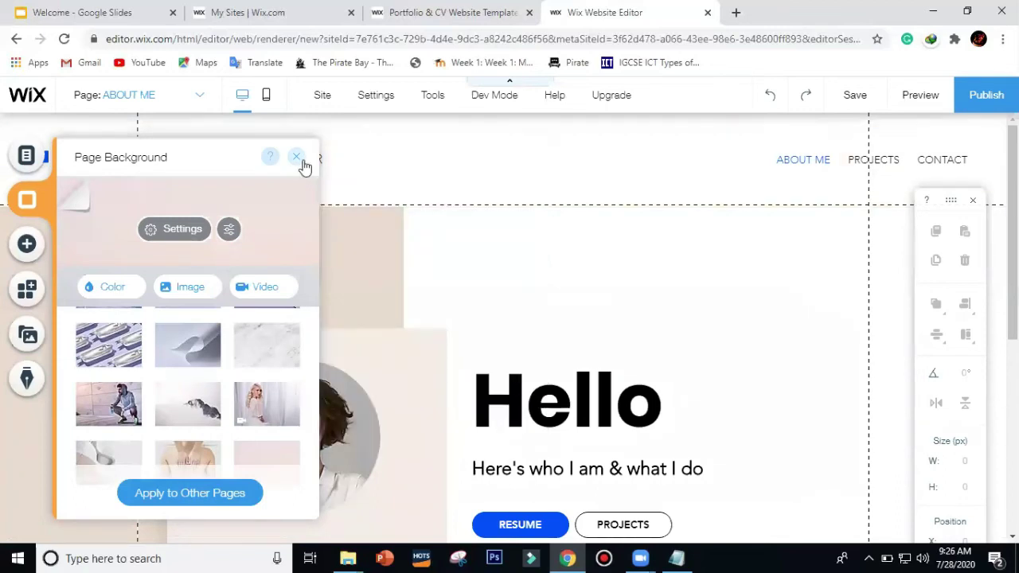
click(296, 157)
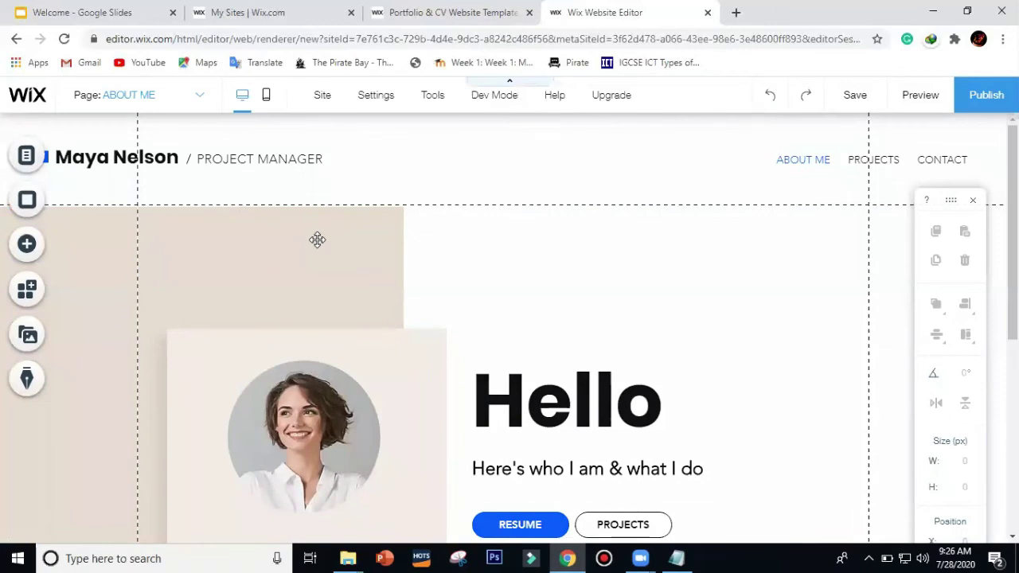
scroll(318, 240, down, 5)
scroll(318, 240, up, 5)
scroll(473, 430, down, 5)
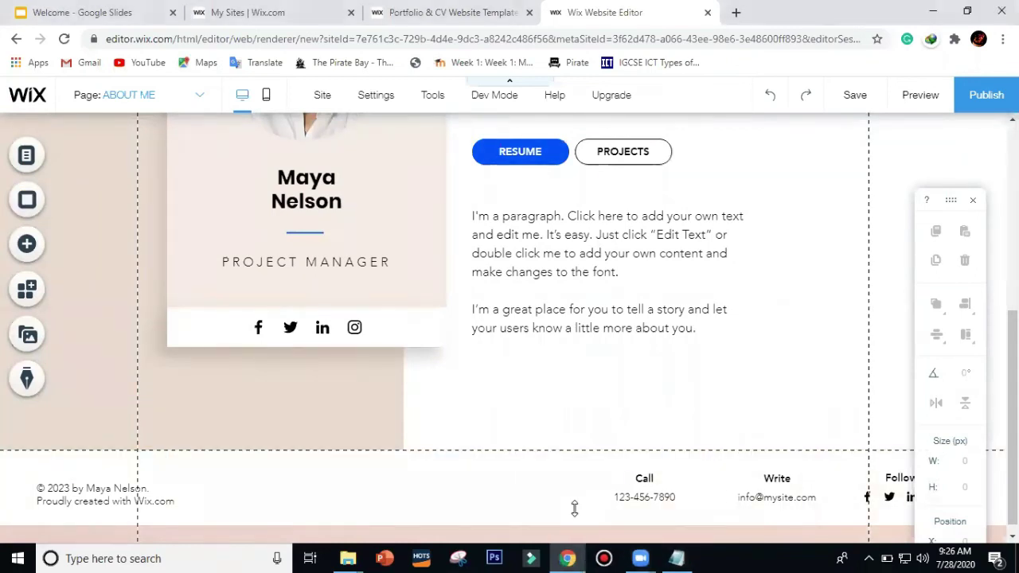
Search the free Wix images for "logo" and add the Logo Design image to the ABOUT ME page
click(29, 244)
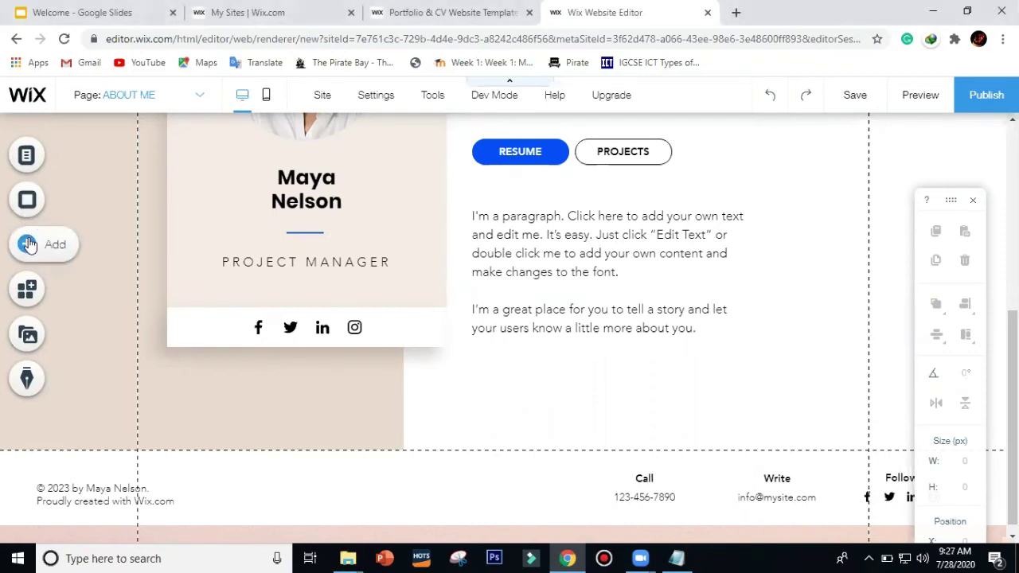
click(28, 245)
click(93, 241)
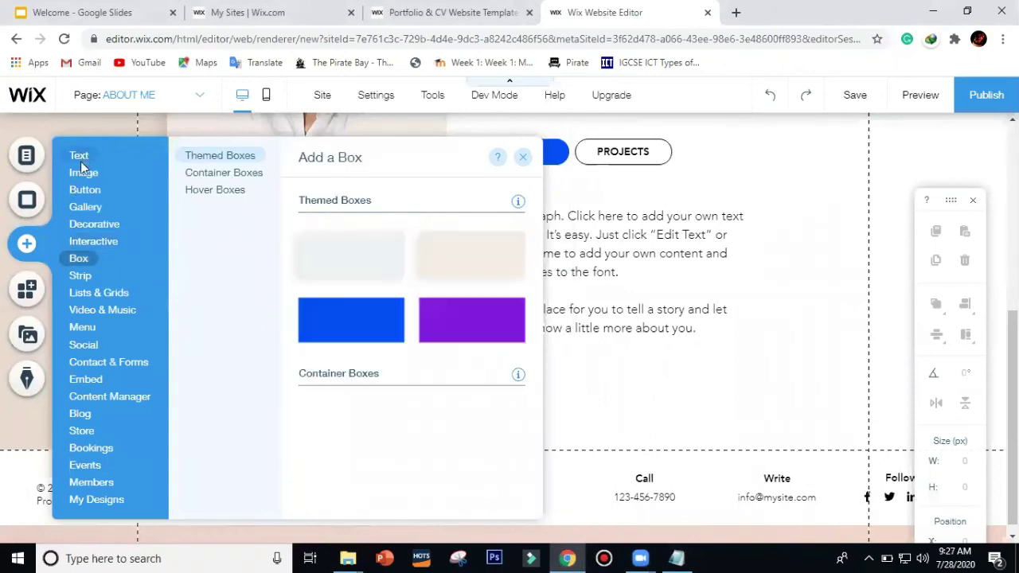
mouse_move(80, 176)
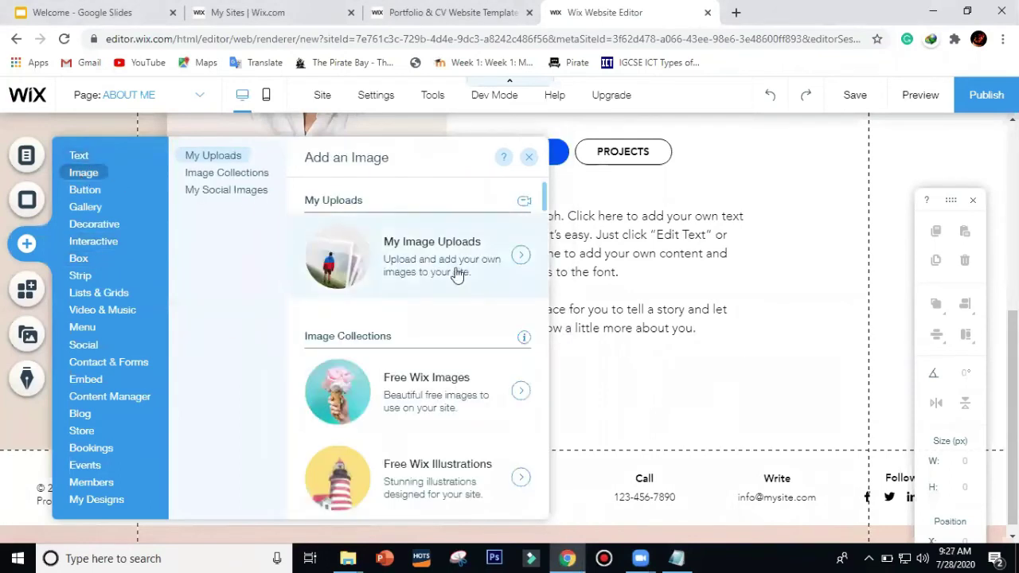
click(446, 382)
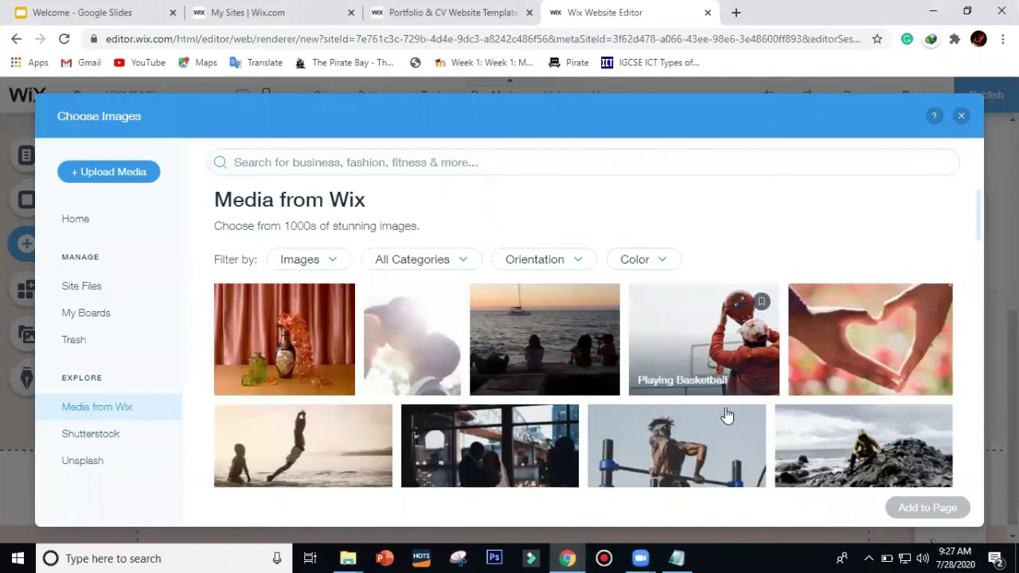
click(446, 165)
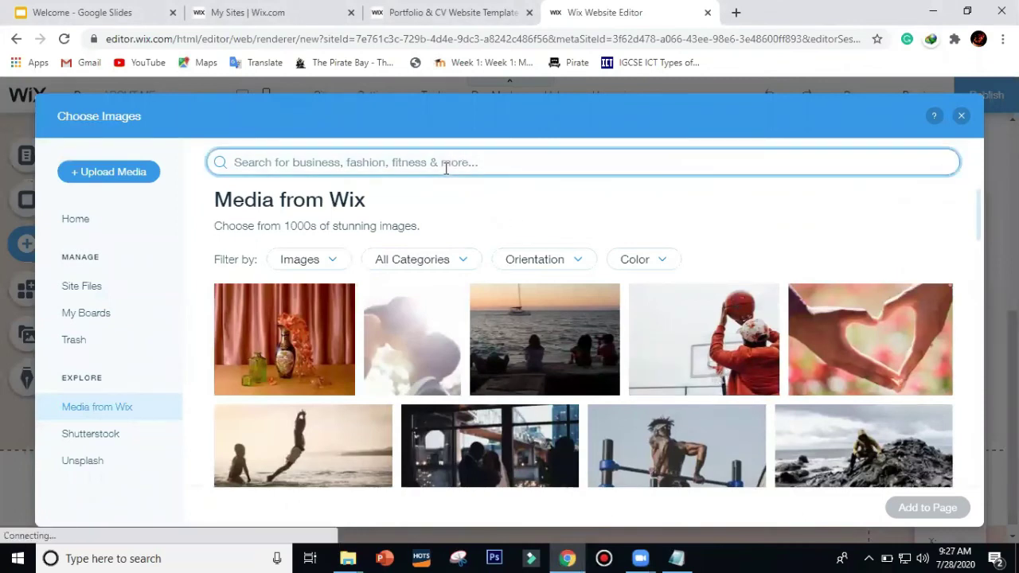
text(logo)
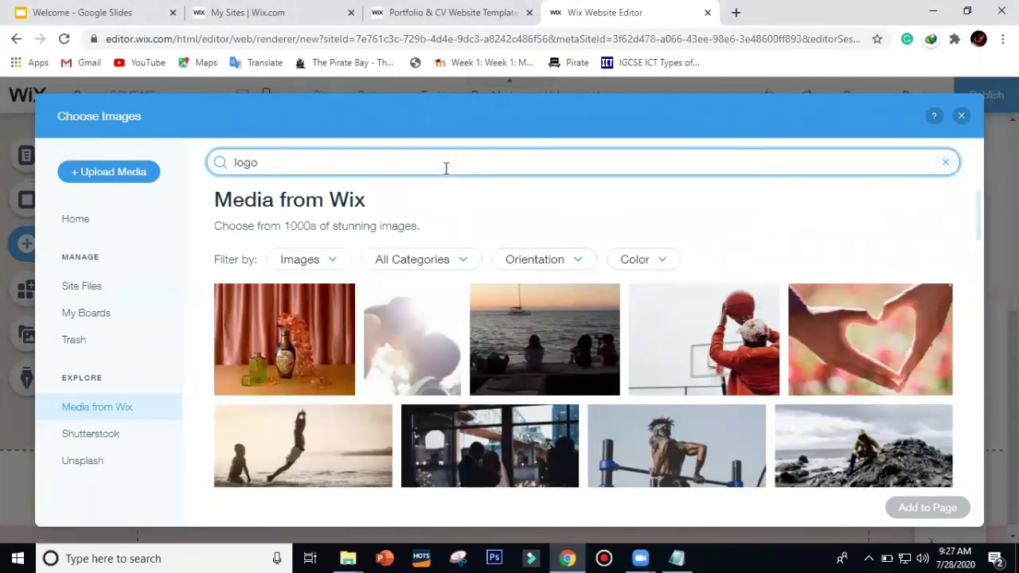
key(Return)
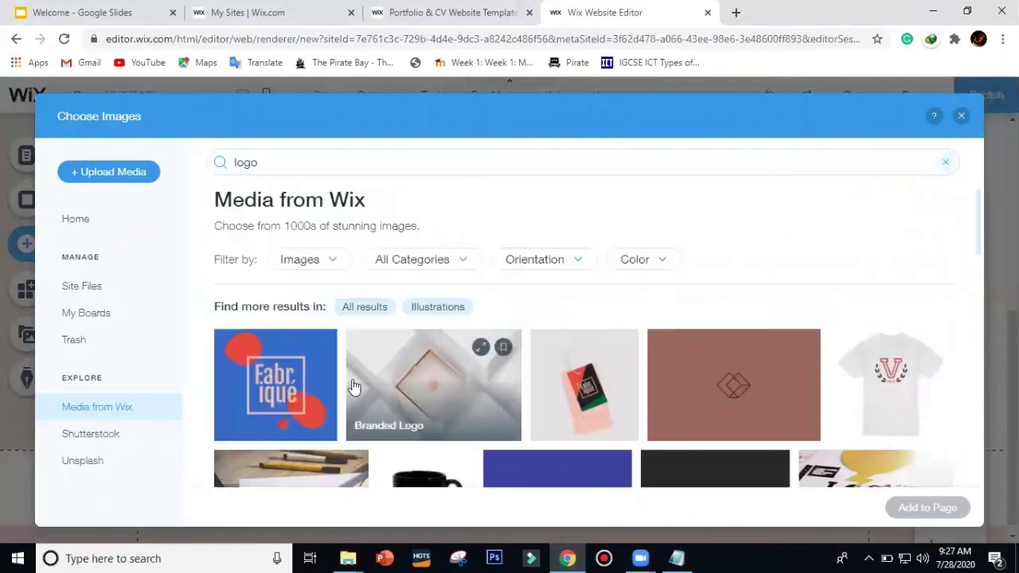
click(764, 385)
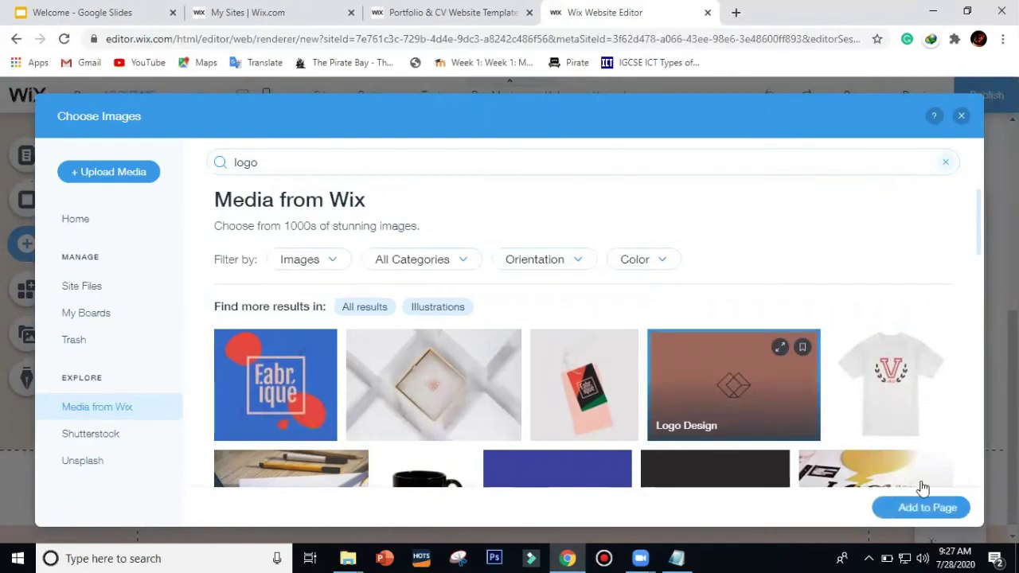
click(926, 510)
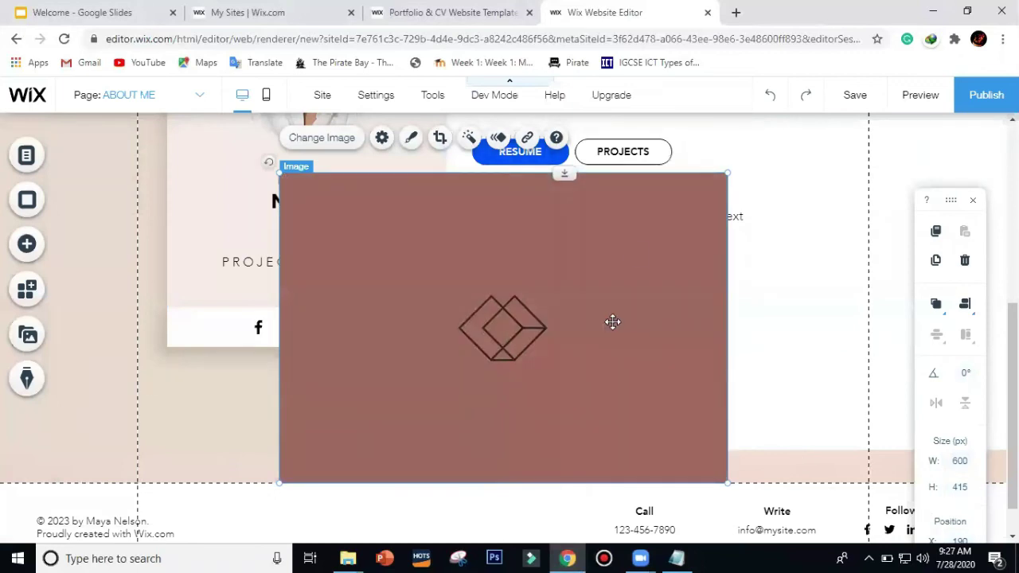
Shrink the logo image to about 227 by 157 px and move it onto the profile card
drag(411, 230, 693, 382)
drag(718, 175, 420, 333)
drag(403, 451, 375, 189)
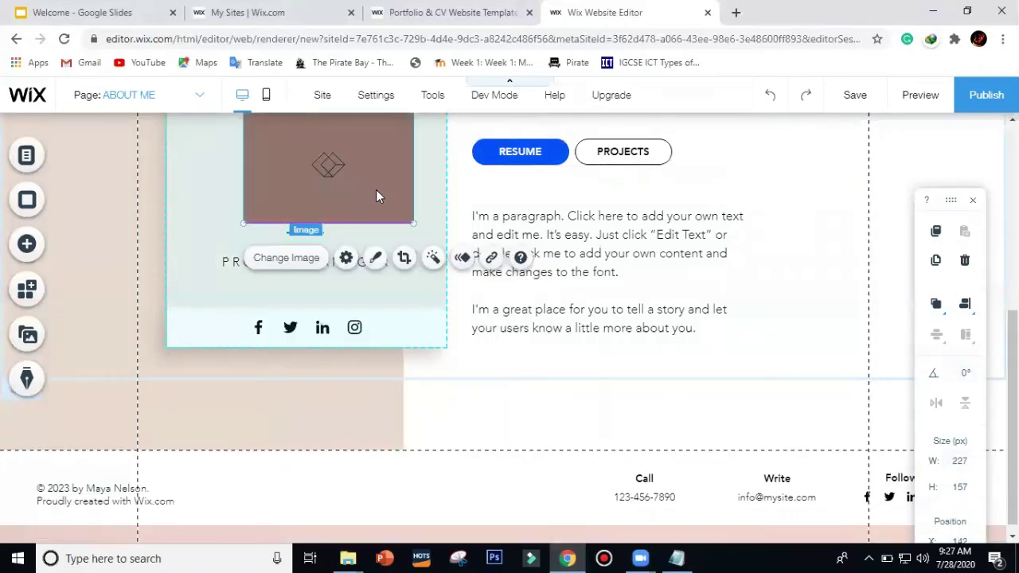
Move the logo image up over the header area of the ABOUT ME page and select Image from its overlapping items
scroll(377, 193, up, 5)
drag(327, 515, 269, 222)
right_click(271, 230)
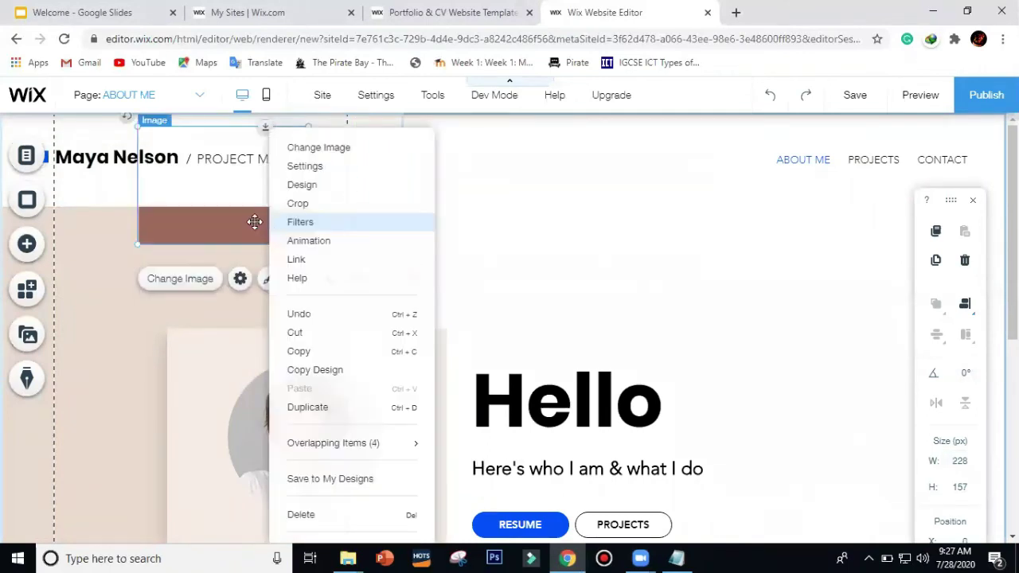
mouse_move(357, 448)
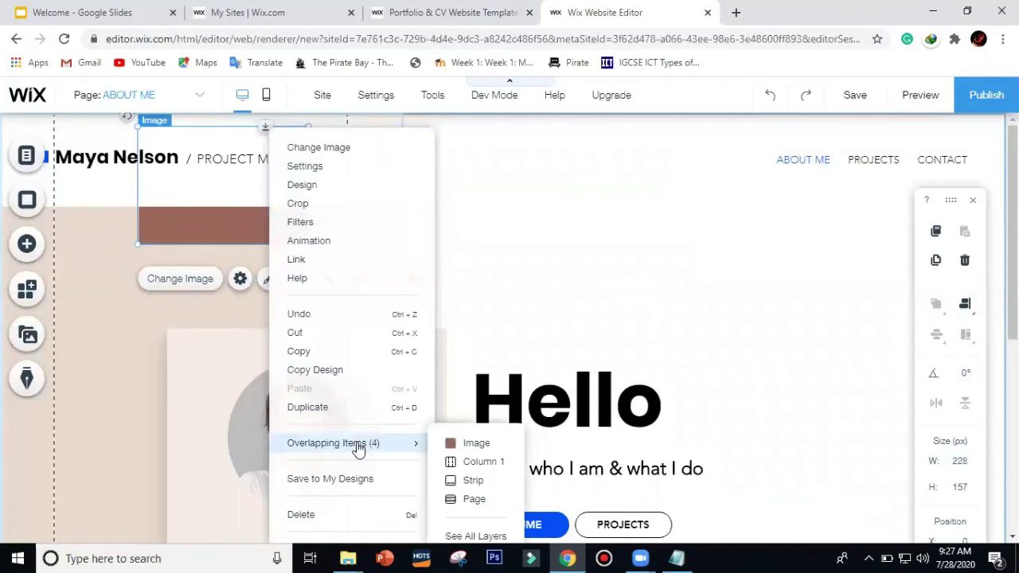
click(475, 445)
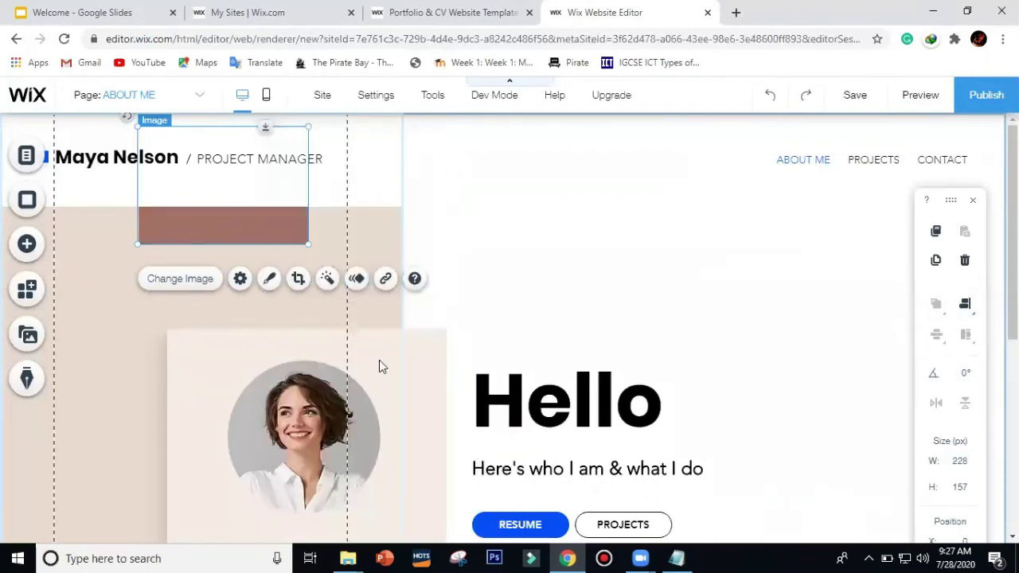
right_click(271, 238)
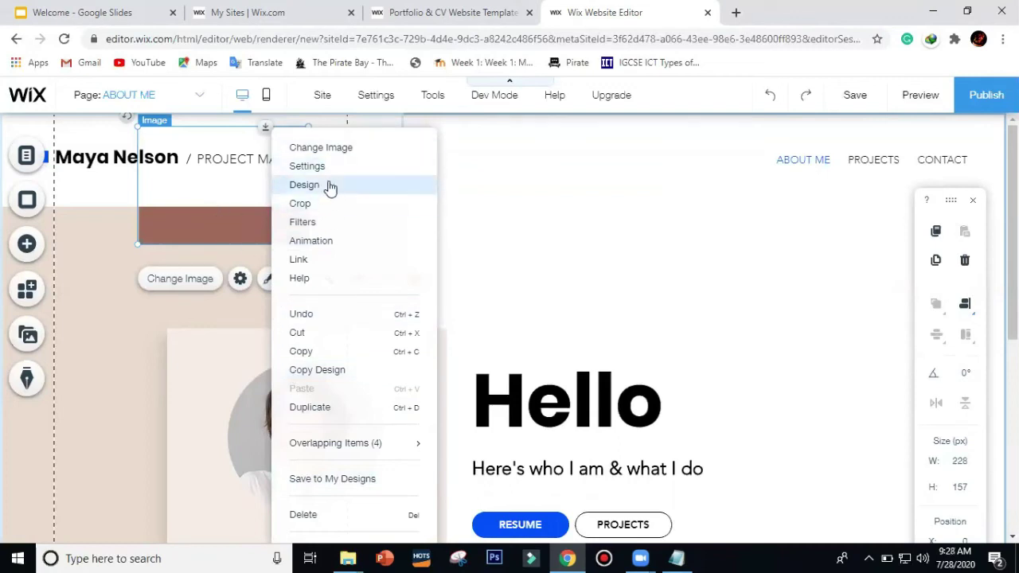
click(248, 227)
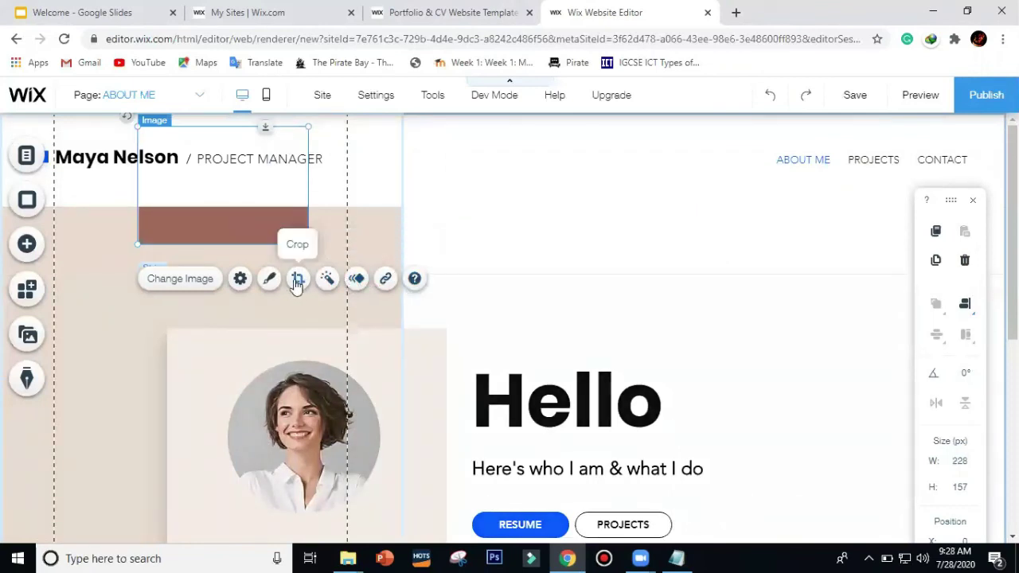
Review the logo image's settings for click behavior, image text and resizing, and leave them as they are
click(240, 277)
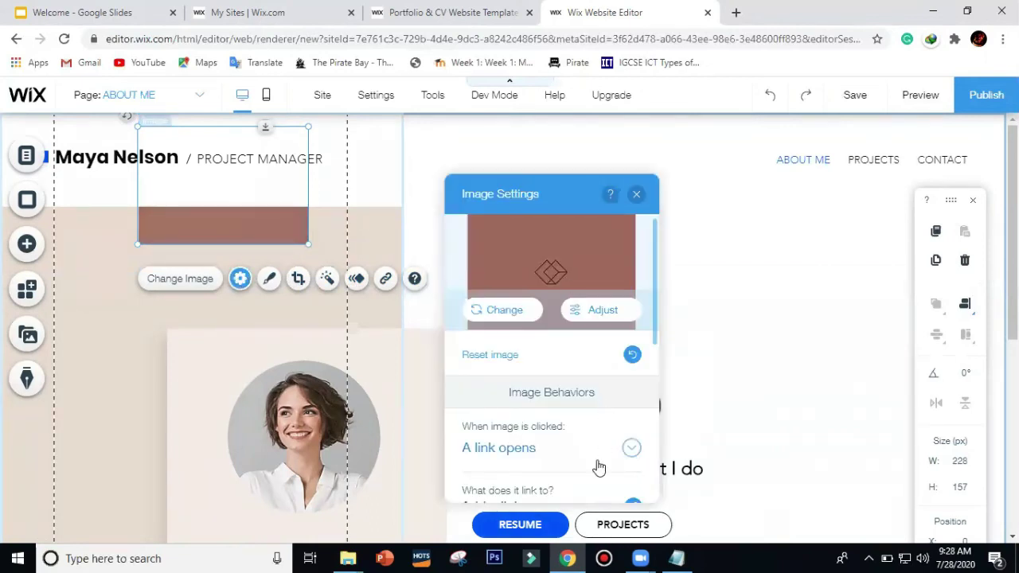
scroll(598, 460, down, 5)
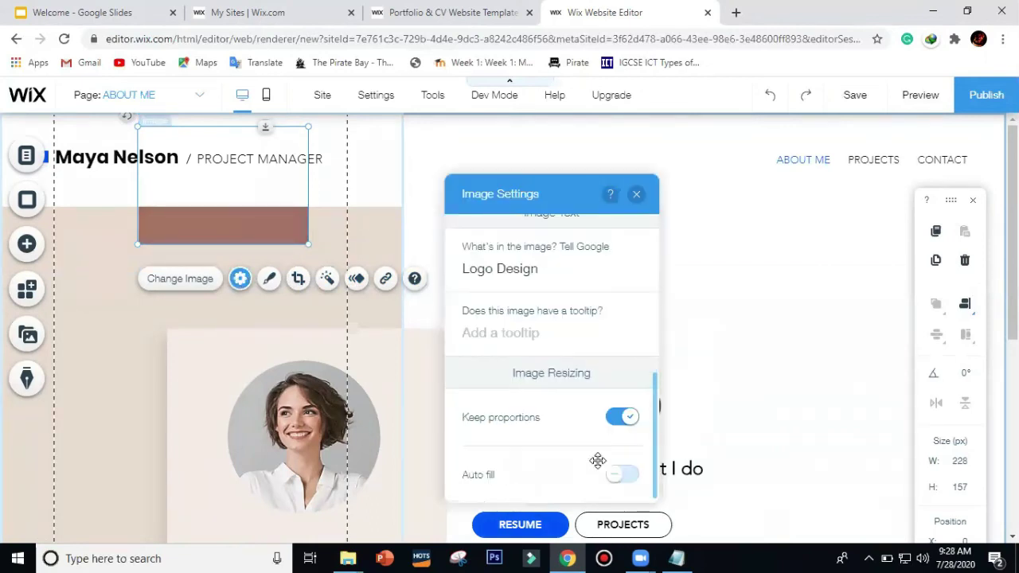
click(637, 194)
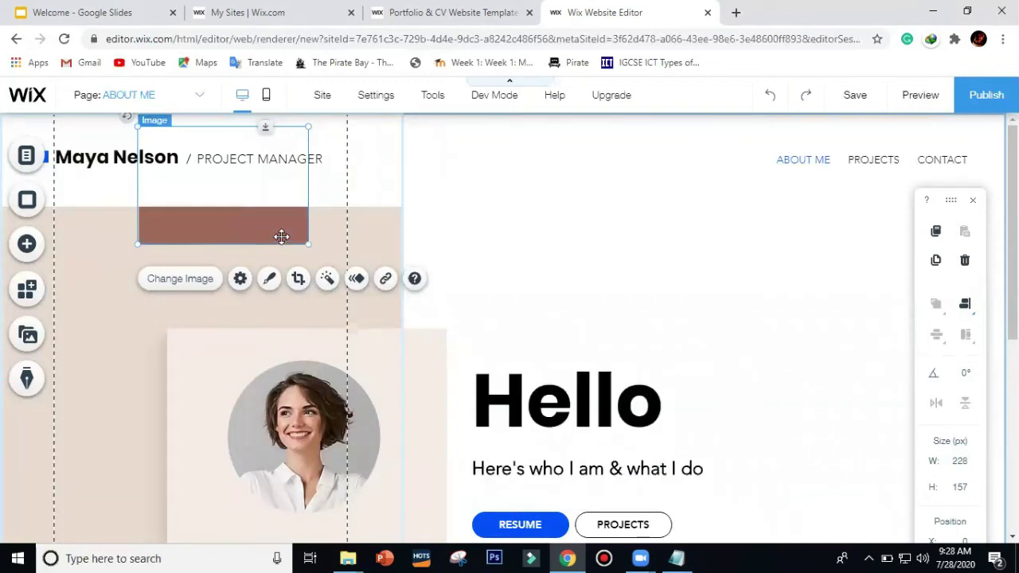
Move the logo image to just above the profile card and align it to the bottom and left of its column
drag(293, 288, 333, 374)
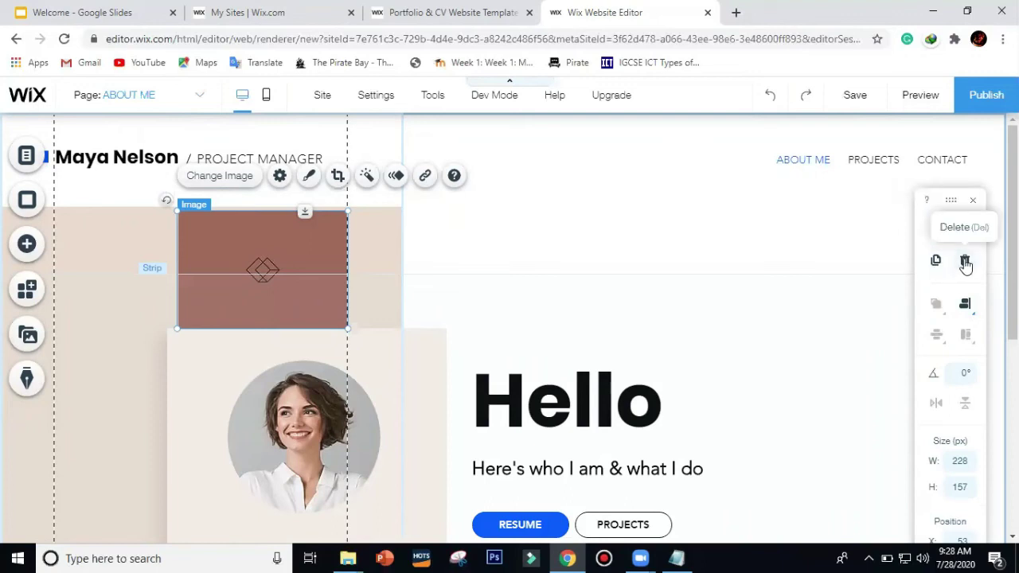
click(966, 311)
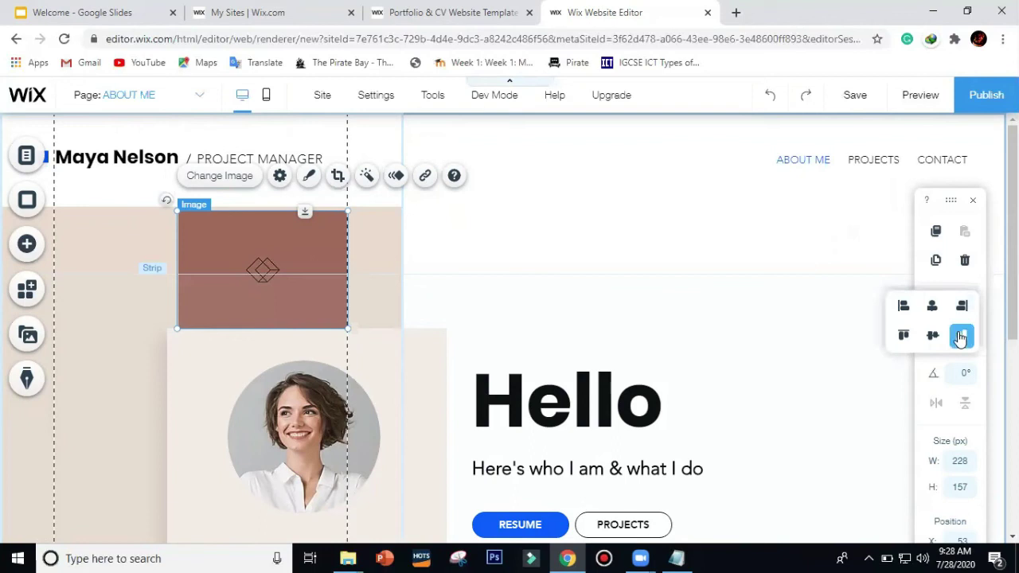
click(960, 338)
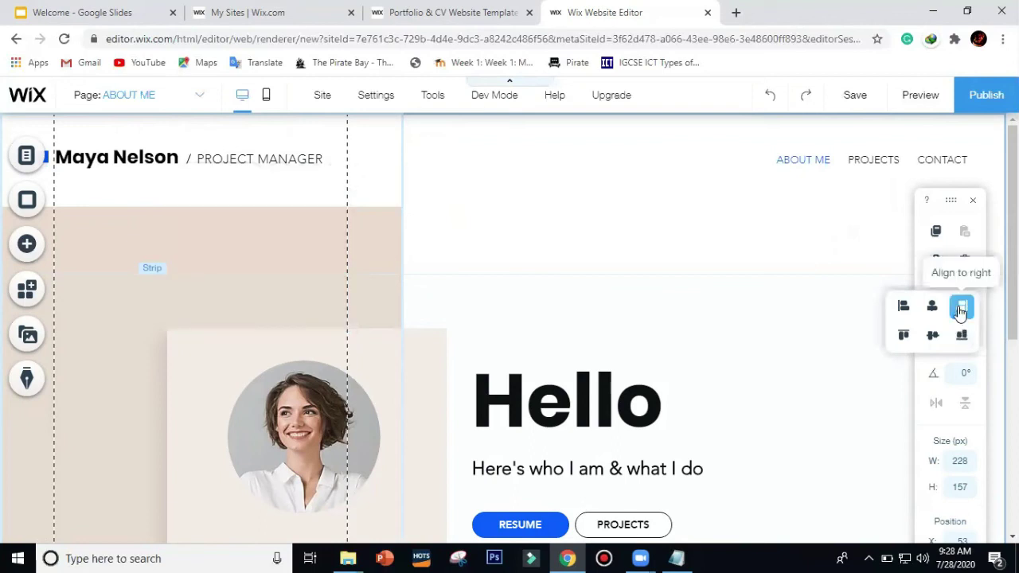
click(908, 311)
Delete the logo image from the lower part of the ABOUT ME page
scroll(774, 284, down, 5)
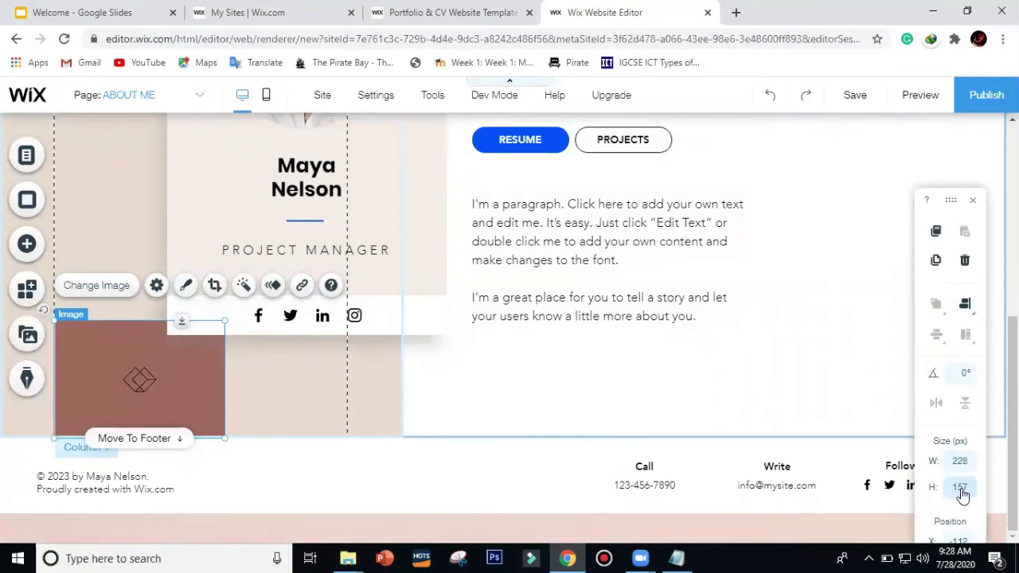
drag(954, 201, 955, 153)
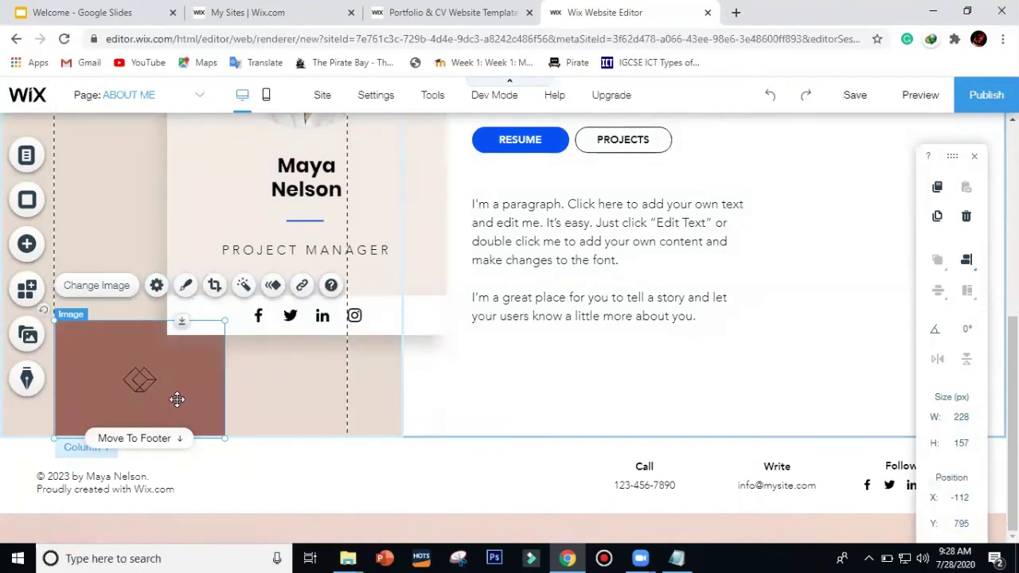
key(Delete)
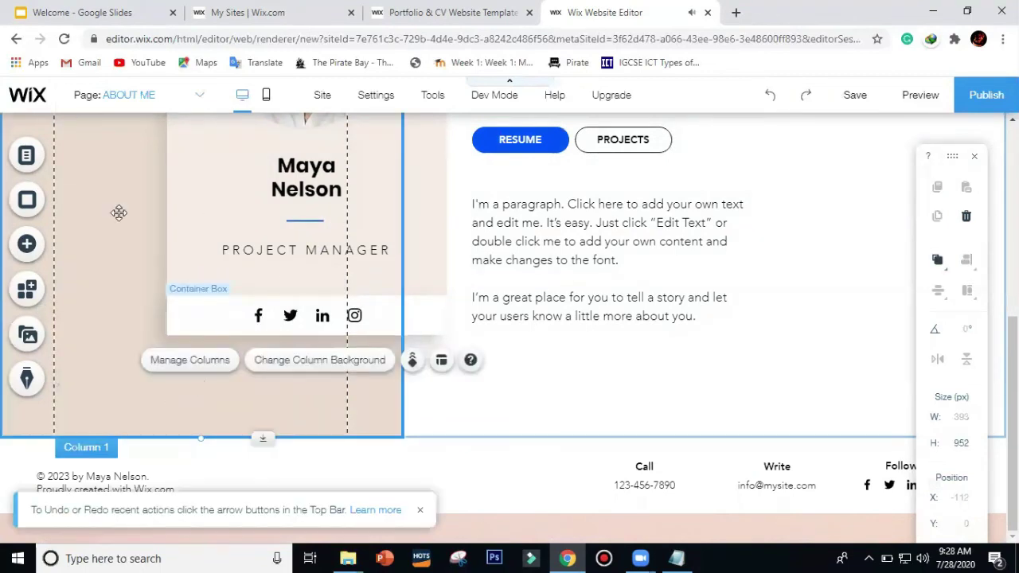
Browse the Wix App Market home through its trending apps and Wix Business Solutions, and leave without adding an app
click(29, 293)
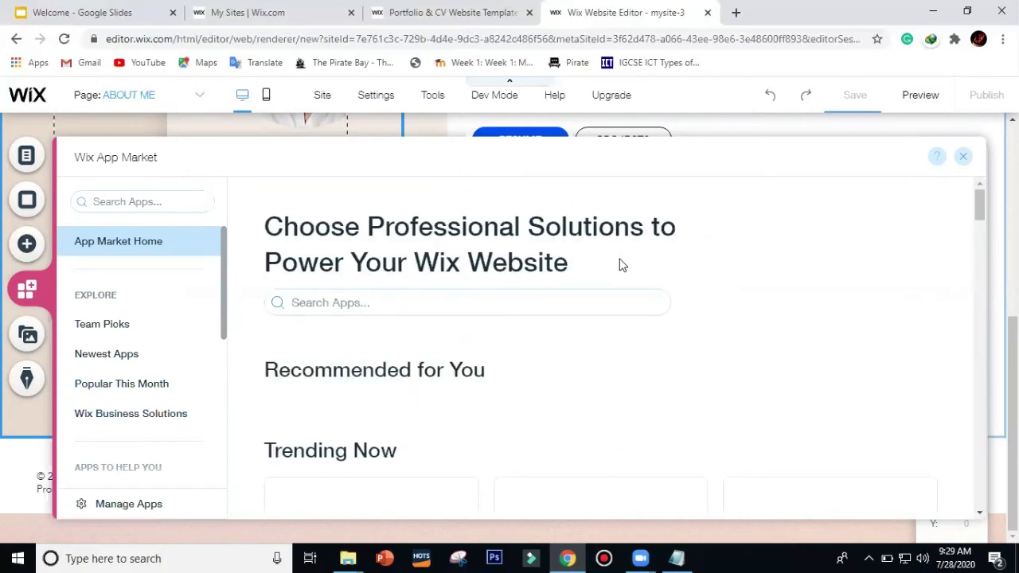
drag(980, 208, 981, 247)
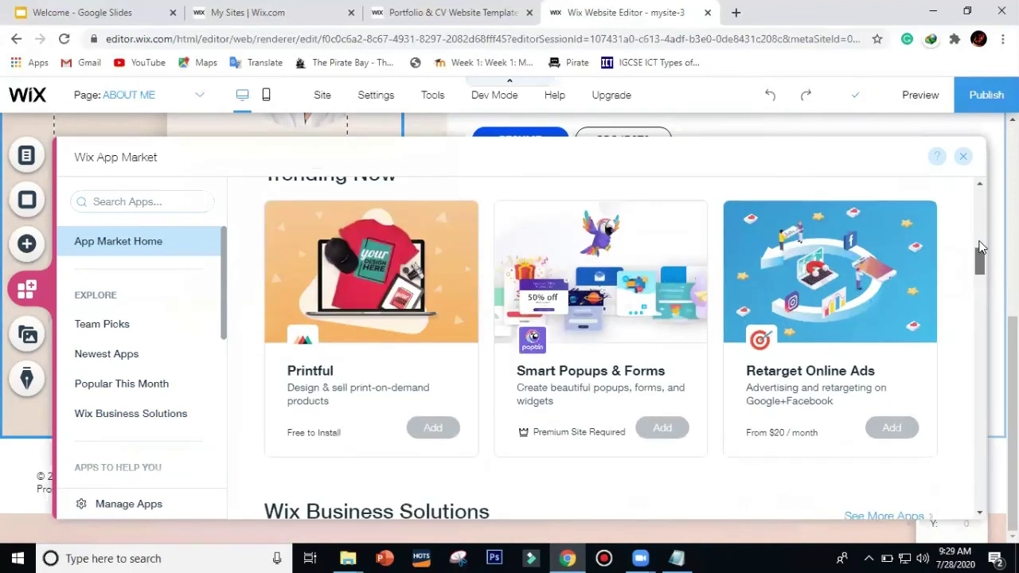
drag(980, 247, 973, 263)
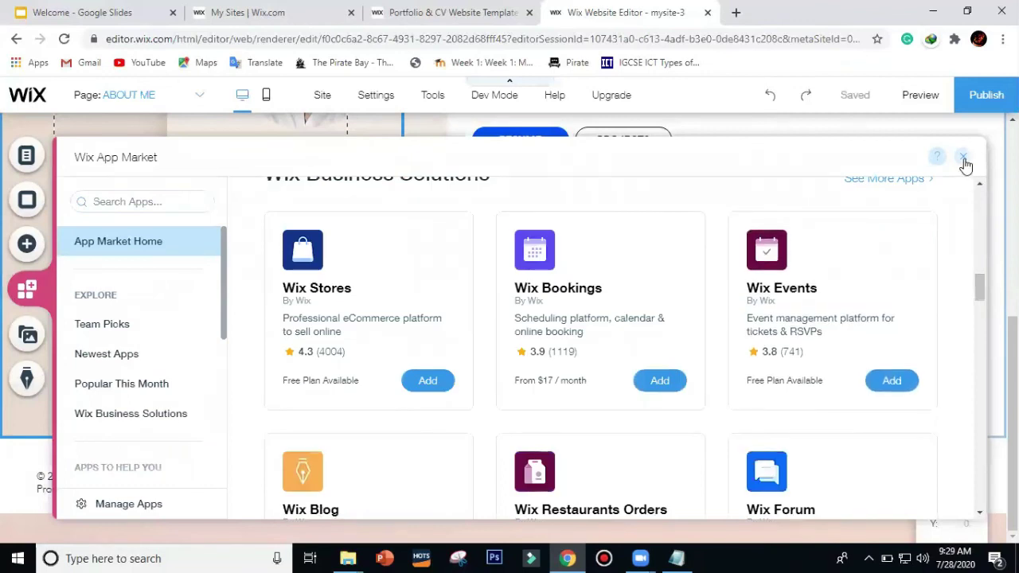
click(963, 158)
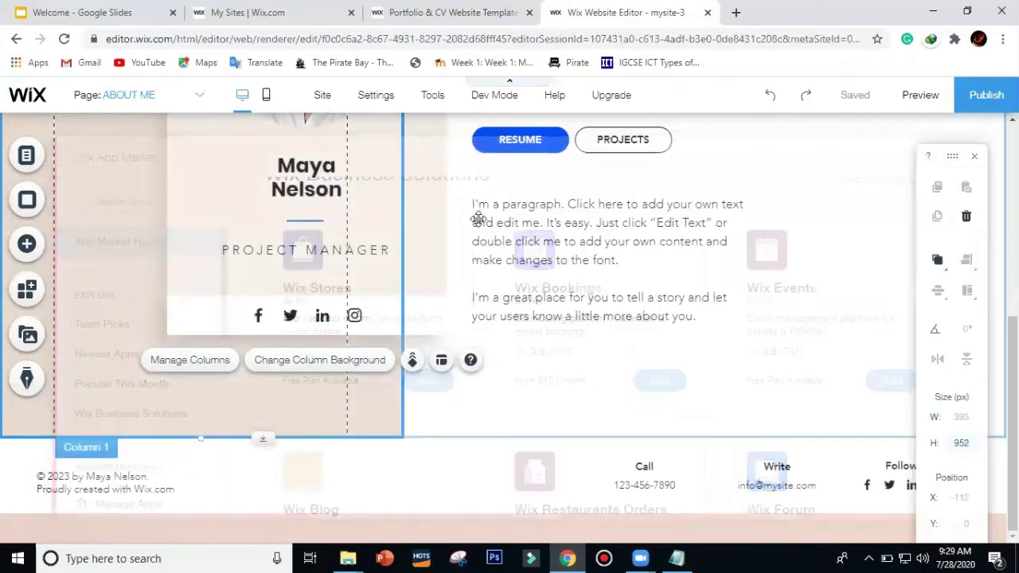
Examine the media upload sources, the photo and video editing tools and the stock image collections, and leave without choosing anything
click(29, 337)
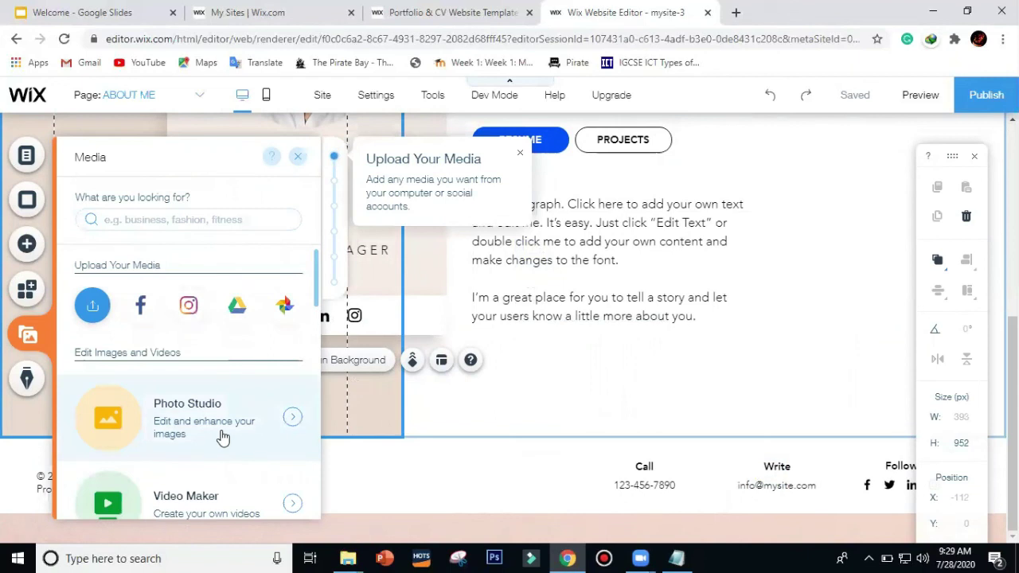
scroll(223, 436, down, 4)
scroll(223, 437, up, 4)
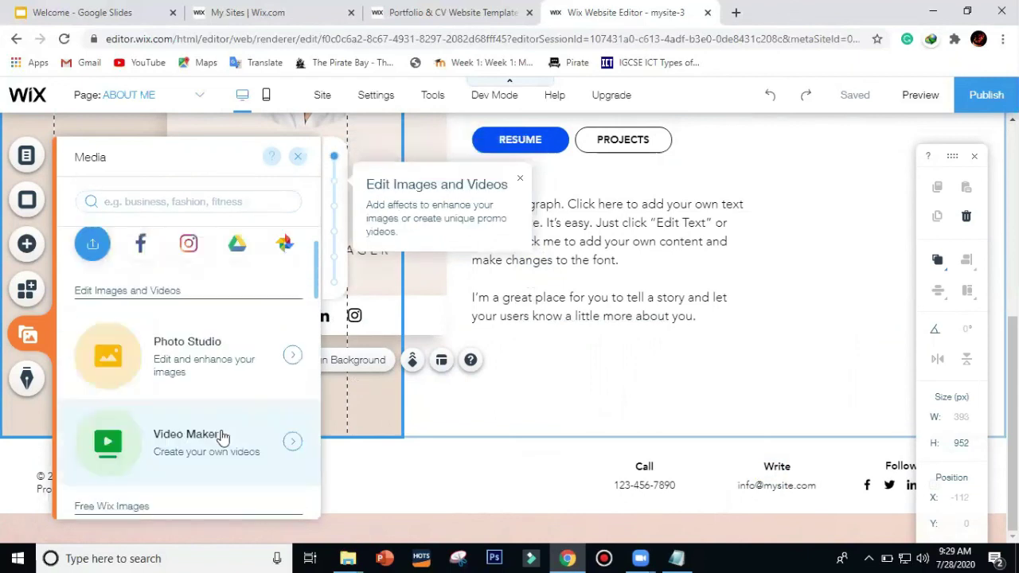
scroll(223, 437, down, 10)
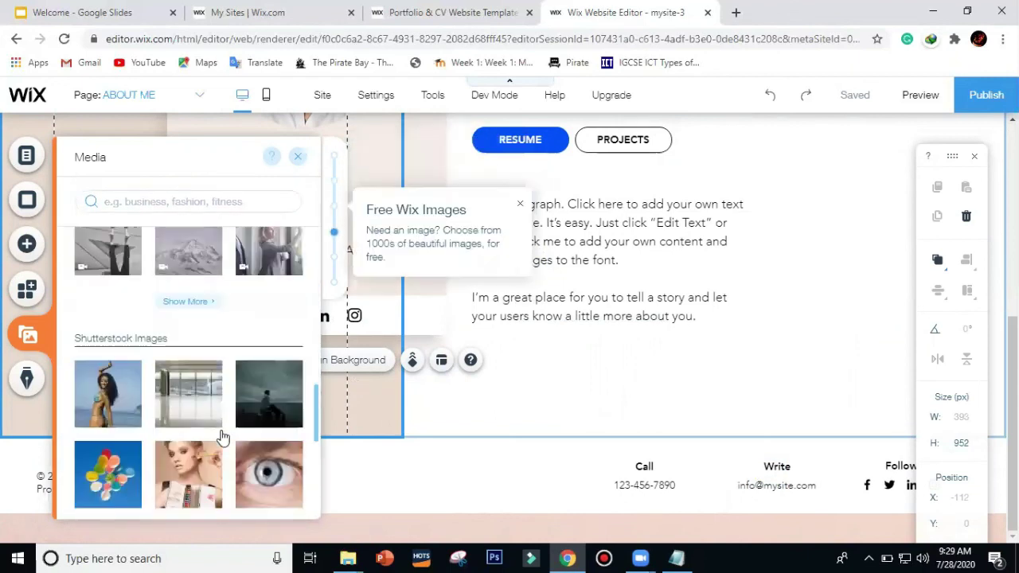
click(300, 160)
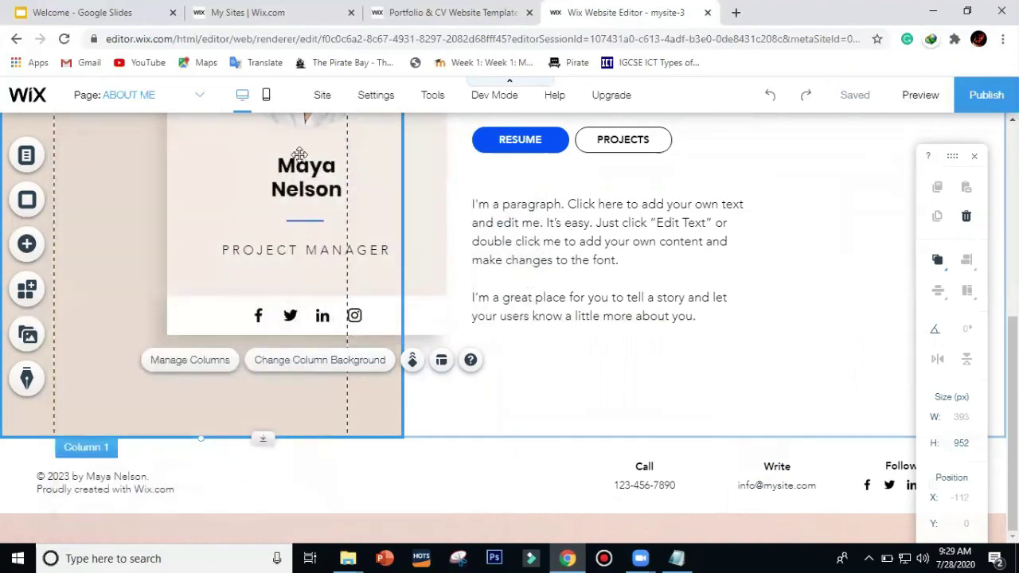
View the Start a Blog offer and dismiss it without adding a blog
click(32, 389)
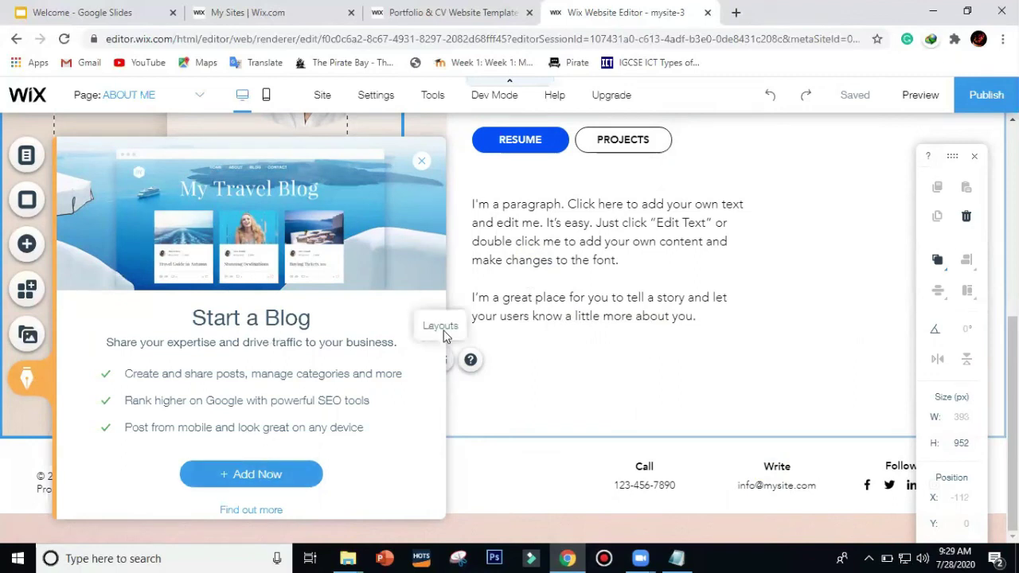
click(421, 161)
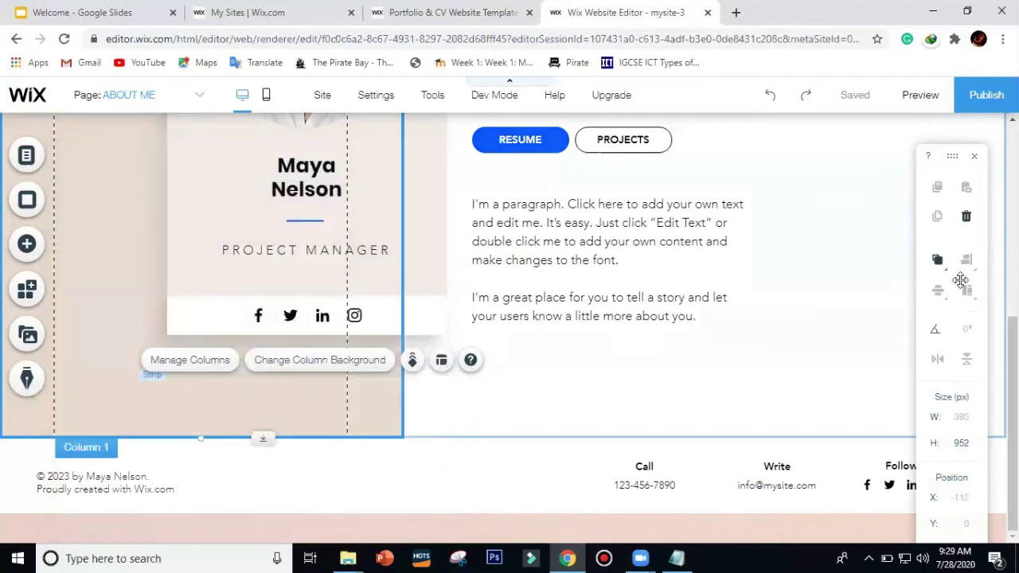
mouse_move(948, 156)
mouse_down()
mouse_move(917, 112)
mouse_move(919, 146)
mouse_move(942, 156)
mouse_up()
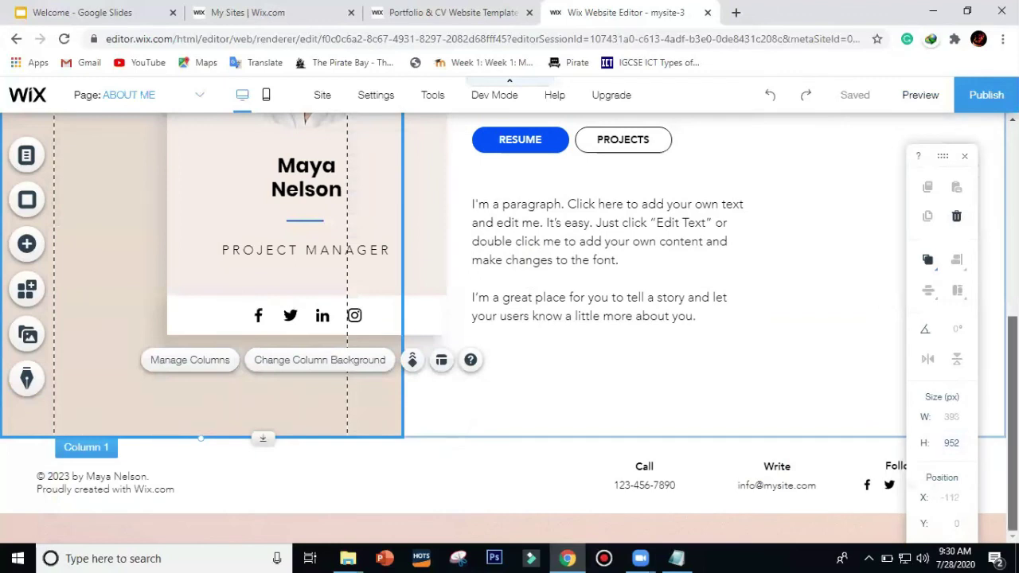
scroll(349, 378, up, 5)
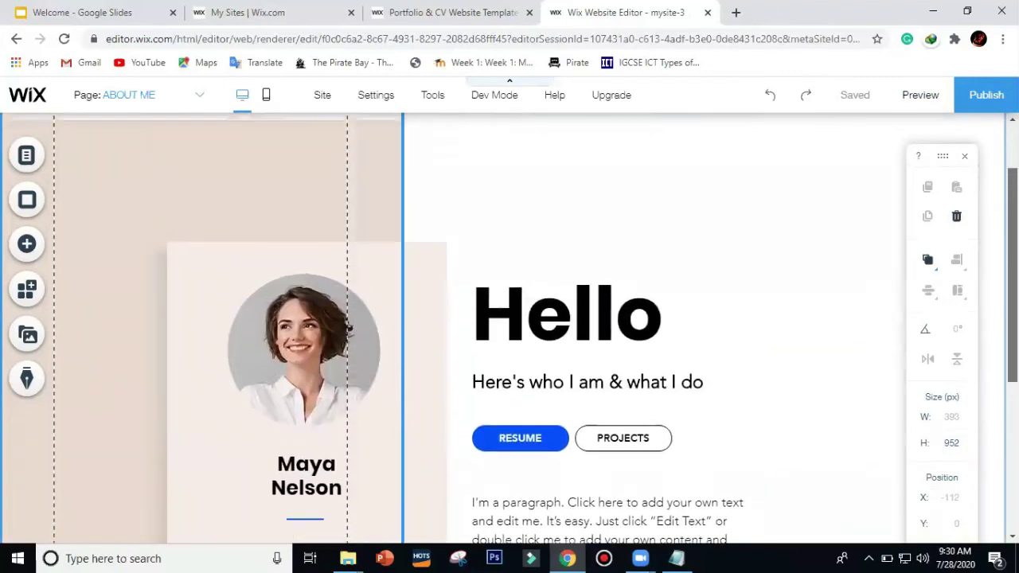
scroll(349, 378, up, 2)
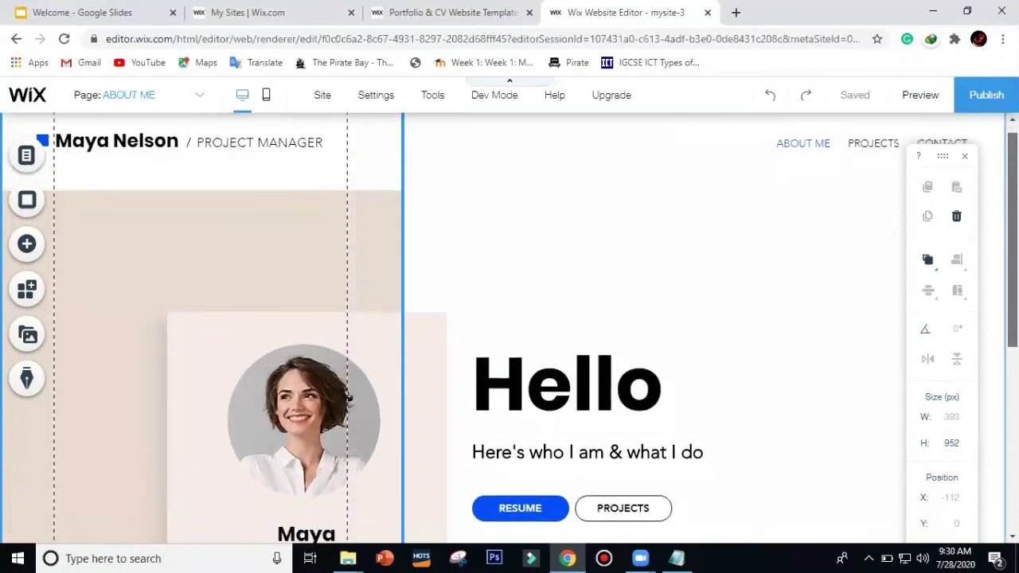
scroll(349, 378, up, 1)
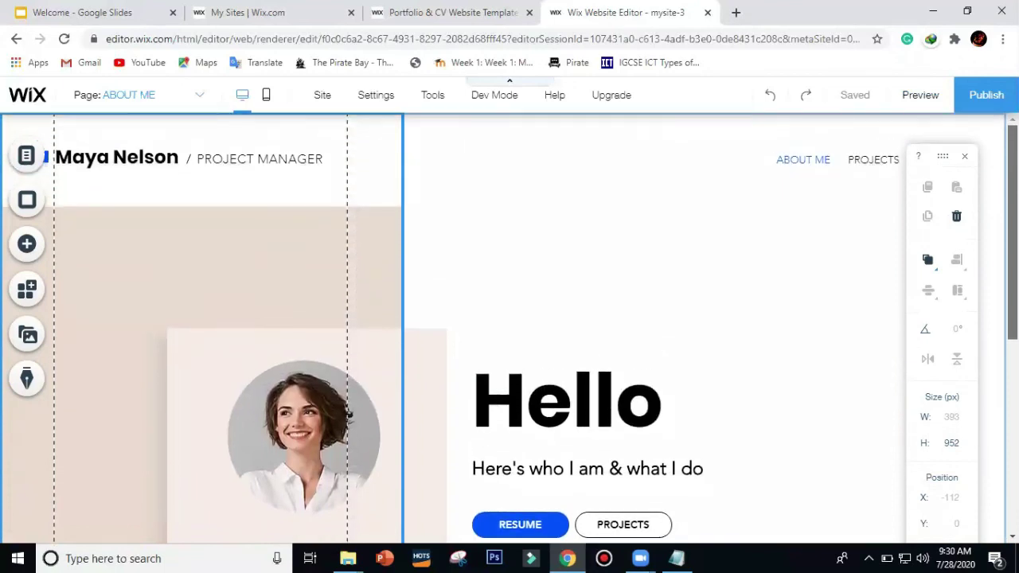
scroll(349, 414, down, 1)
scroll(349, 414, up, 1)
scroll(509, 328, down, 3)
scroll(509, 328, up, 3)
scroll(348, 414, down, 1)
scroll(349, 414, up, 1)
scroll(349, 414, down, 1)
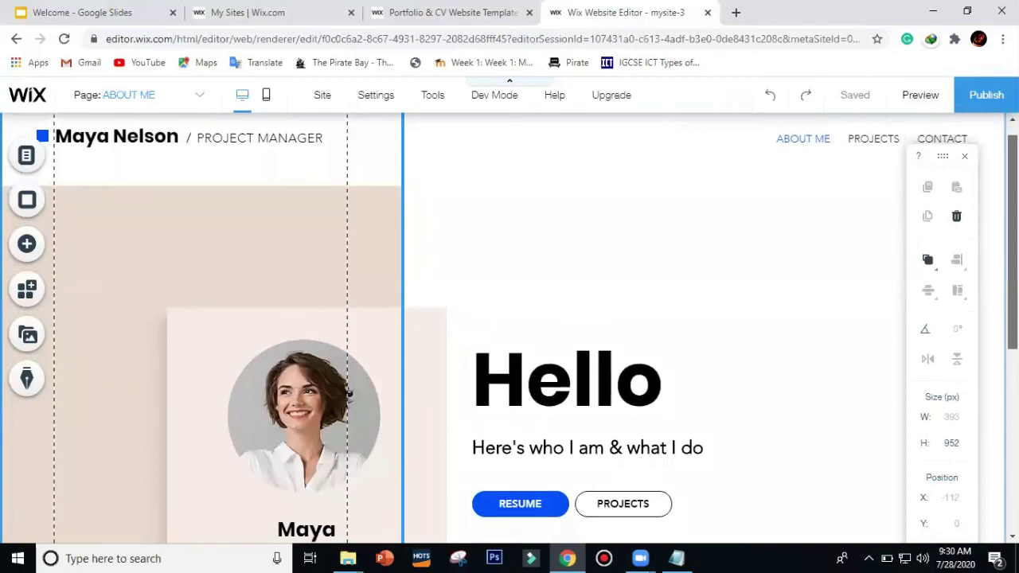
scroll(349, 394, down, 1)
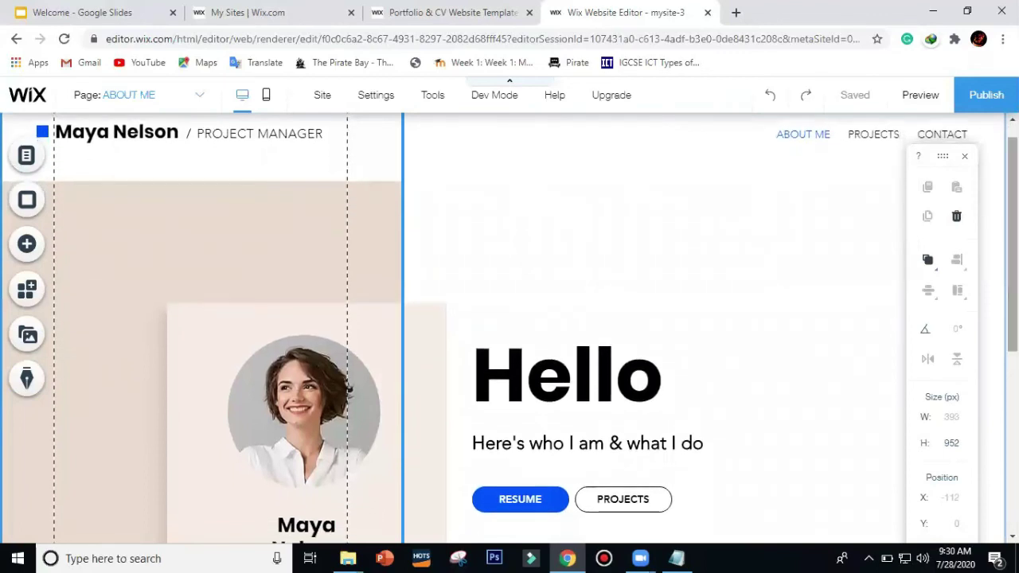
scroll(510, 328, up, 1)
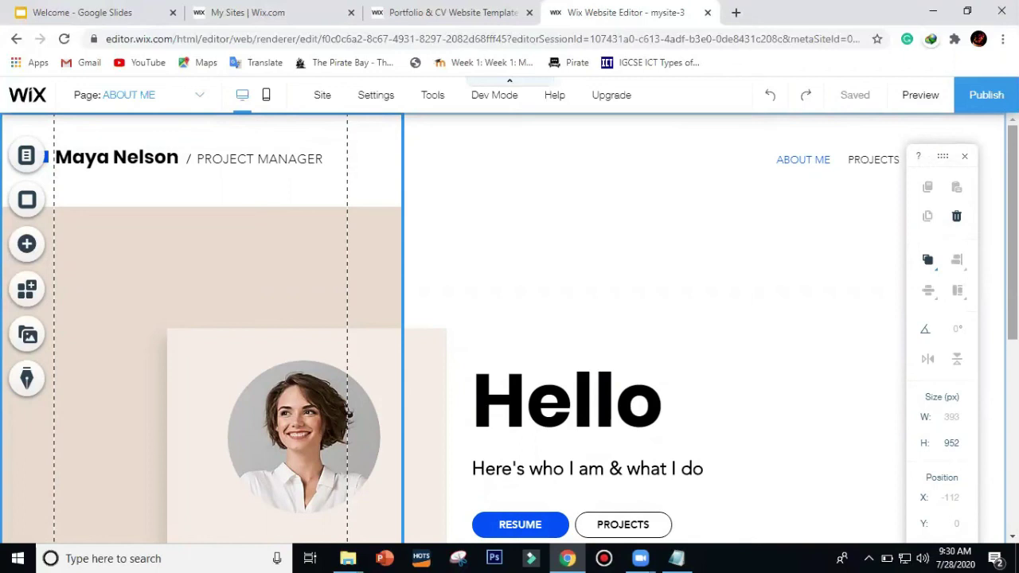
scroll(510, 328, down, 5)
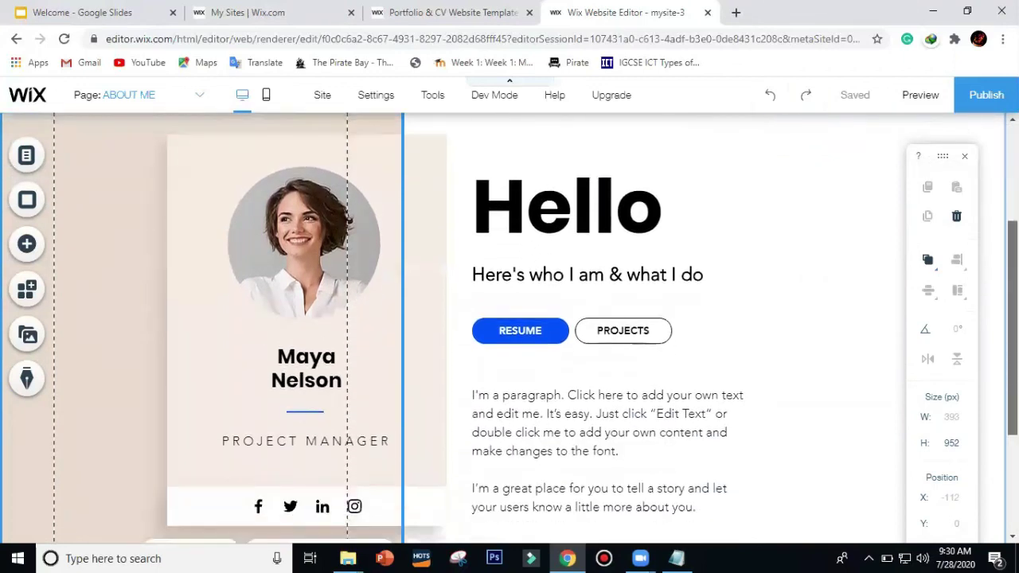
scroll(510, 327, up, 5)
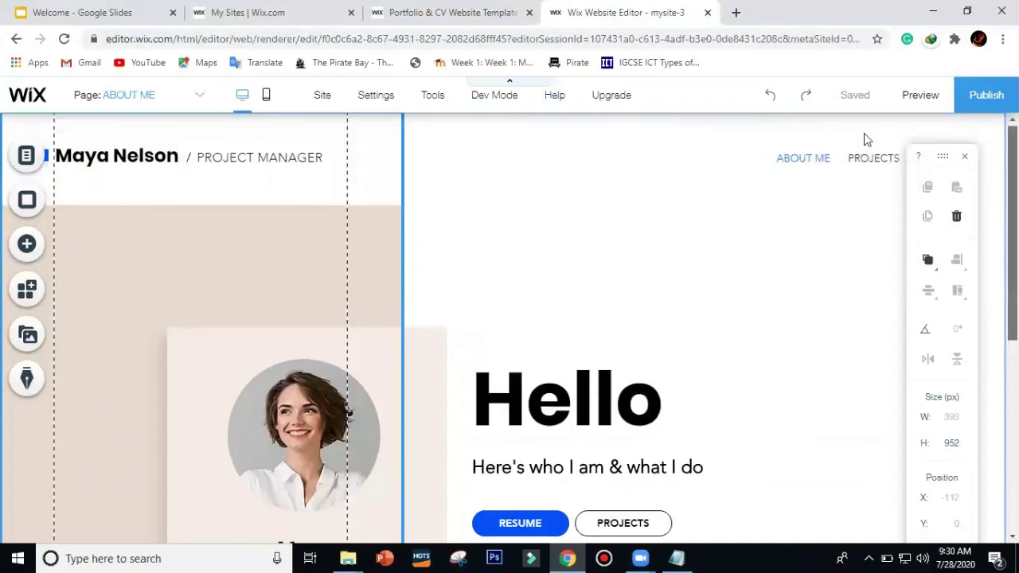
scroll(866, 137, down, 1)
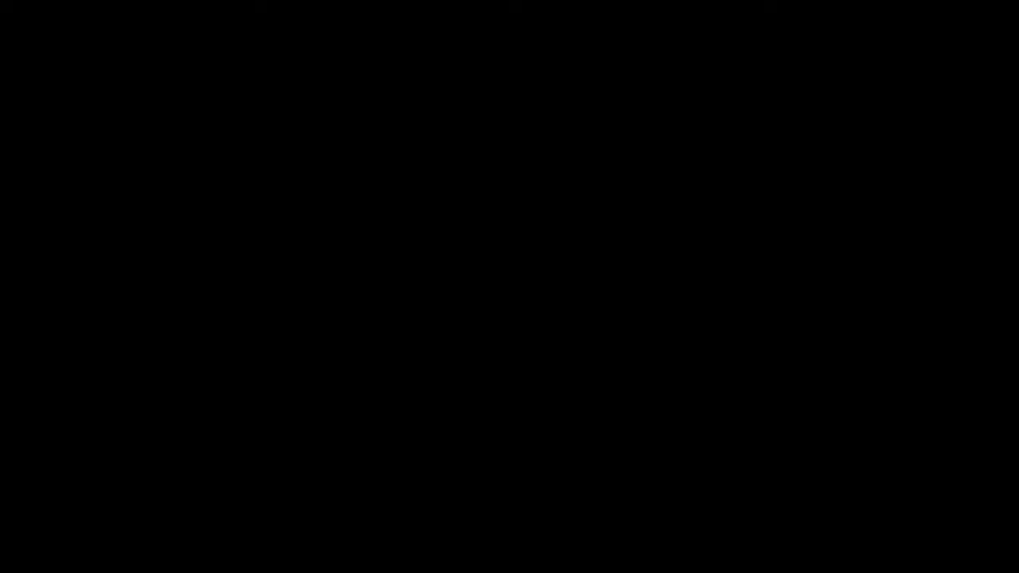